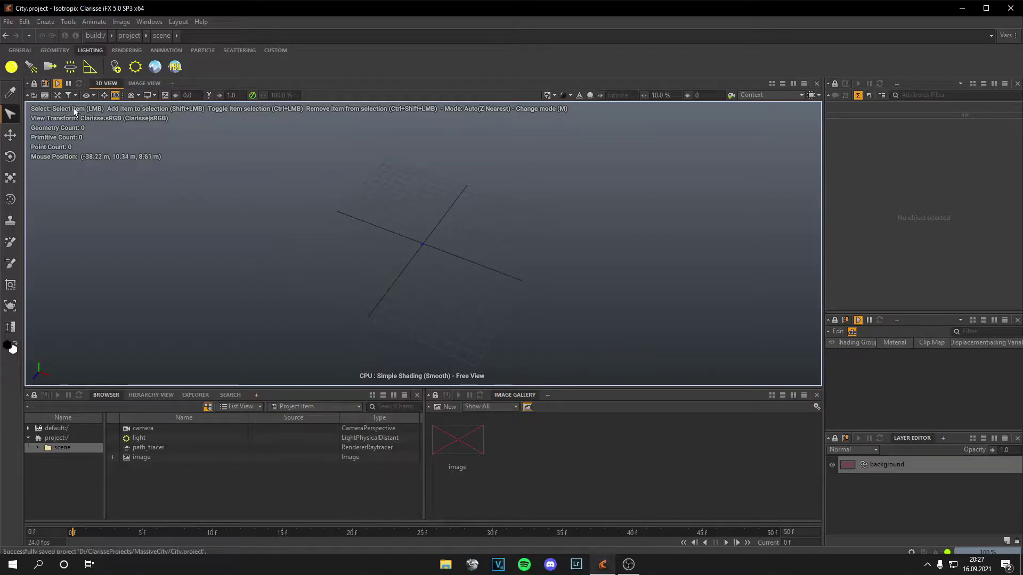
# Step: Import the City1, City2, City3 and City4 OBJ geometries into the scene without their materials
pyautogui.click(8, 23)
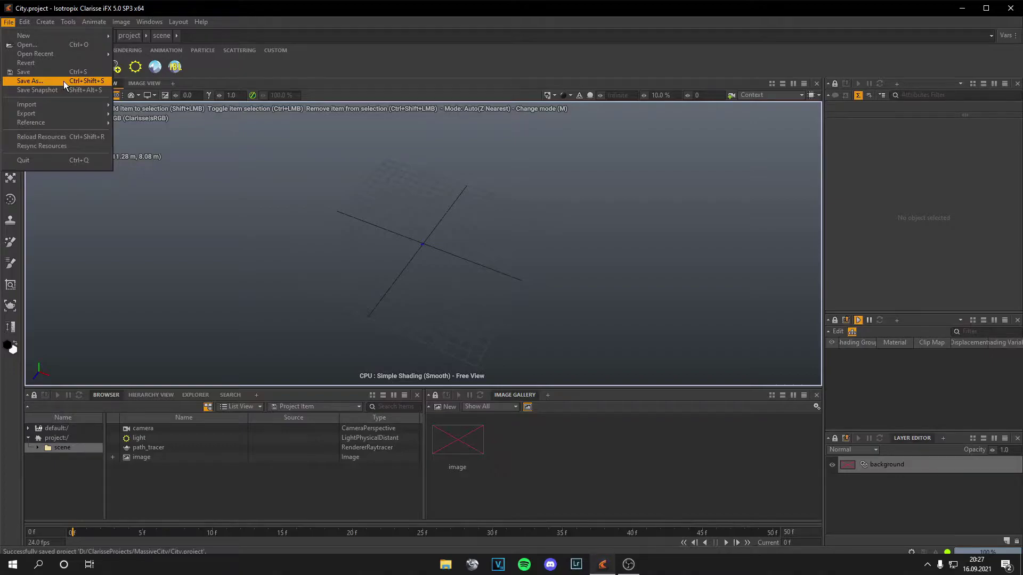
pyautogui.moveTo(50, 103)
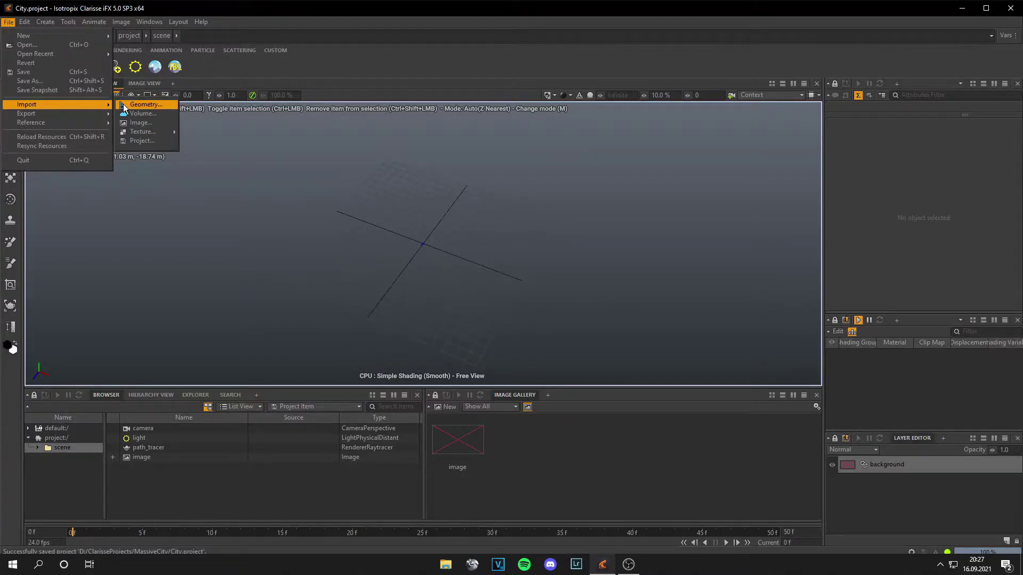
pyautogui.click(143, 104)
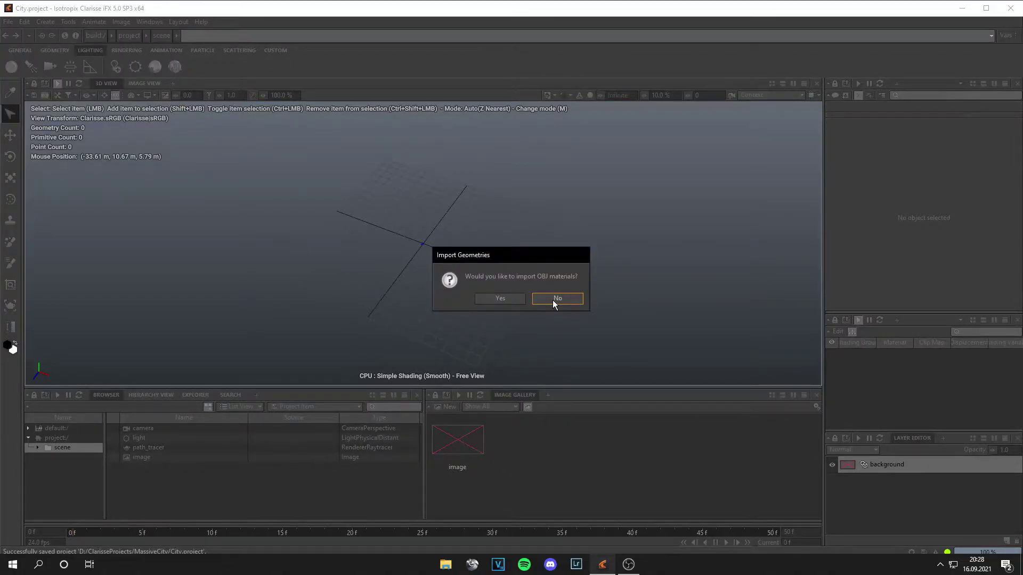
pyautogui.click(553, 302)
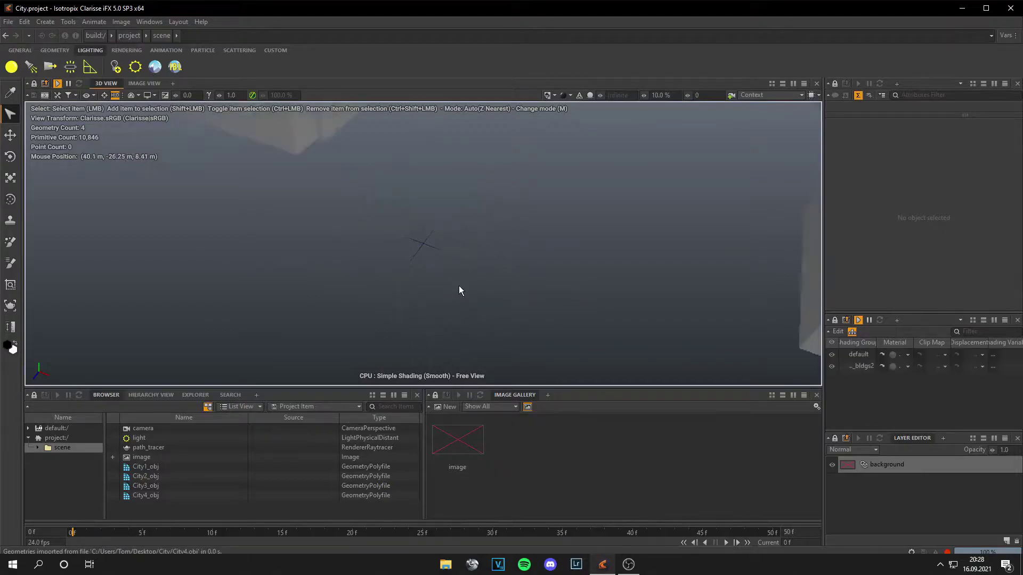
pyautogui.press('f')
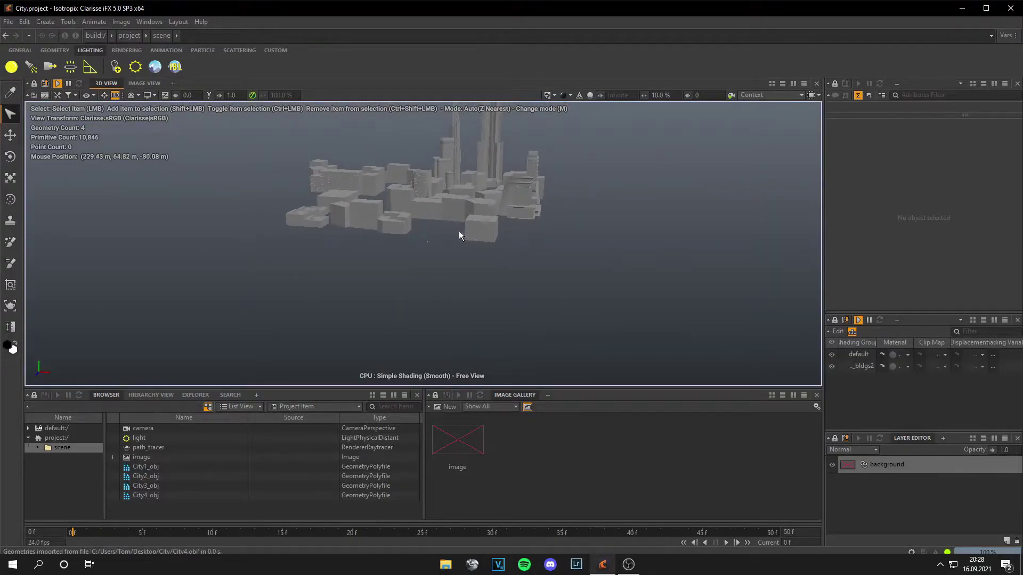
# Step: Create a polygrid ground plane and set its size to 30 km by 30 km
pyautogui.click(20, 50)
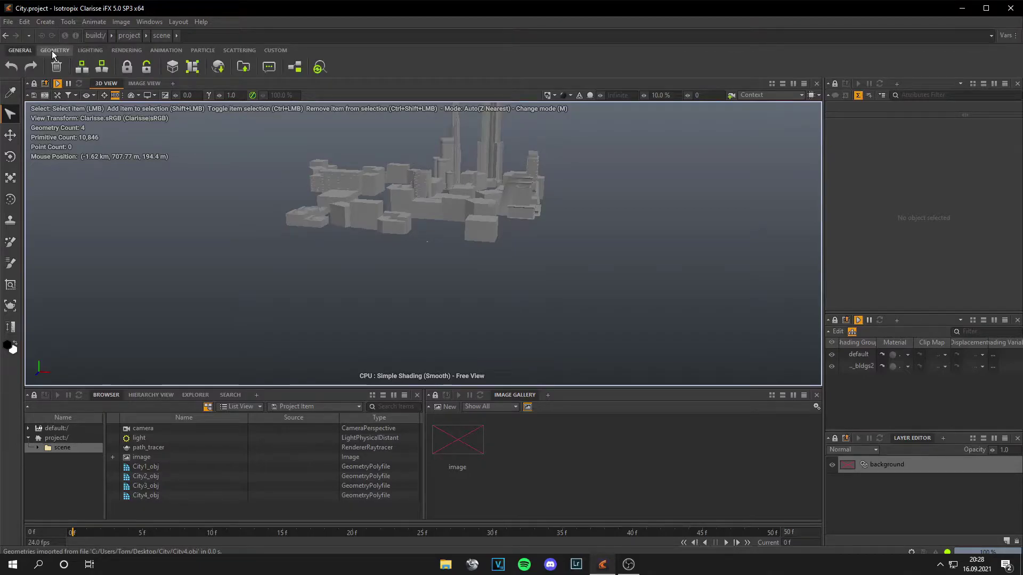
pyautogui.click(52, 50)
pyautogui.click(75, 66)
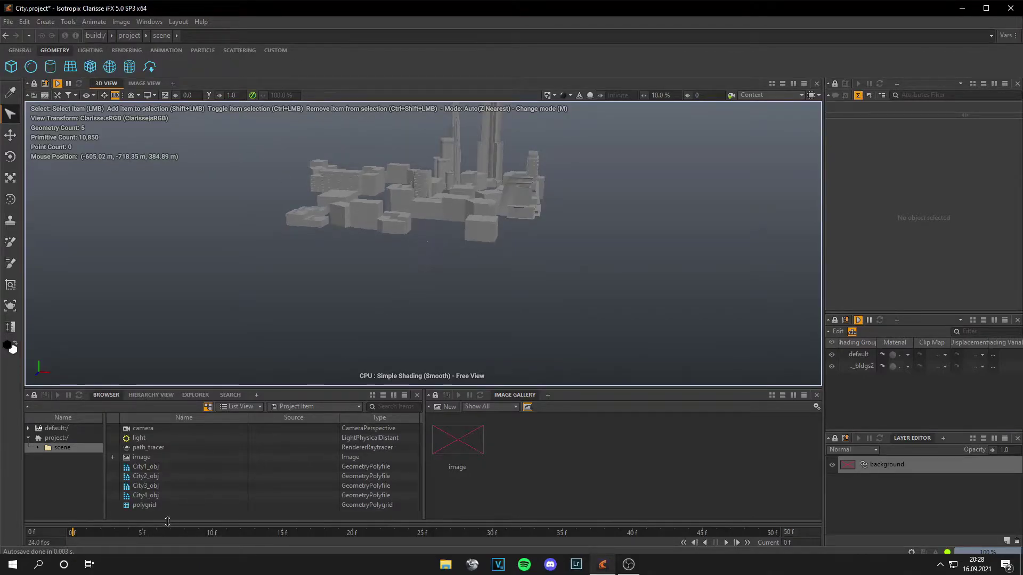
pyautogui.click(145, 504)
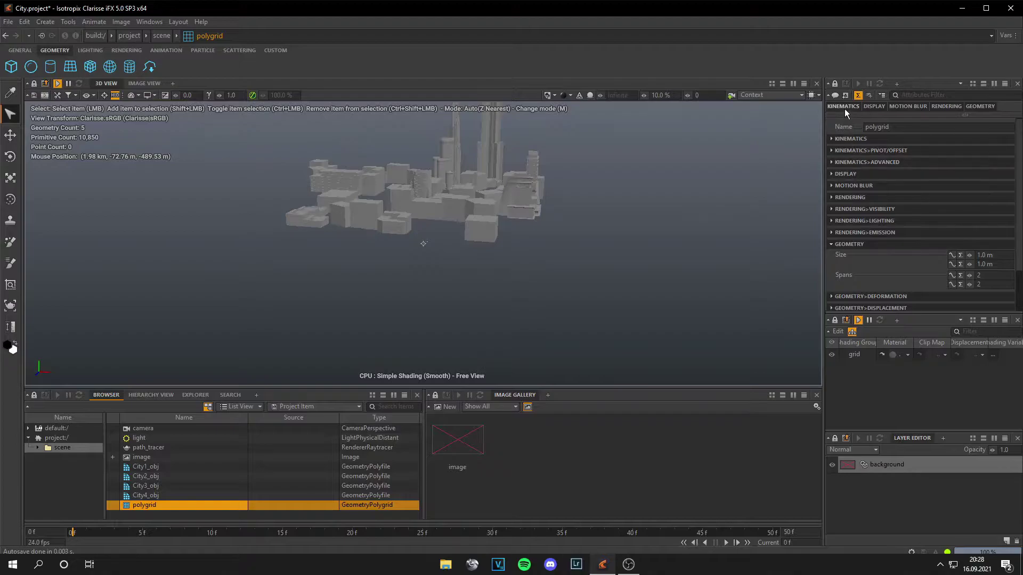
pyautogui.scroll(-2, 889, 214)
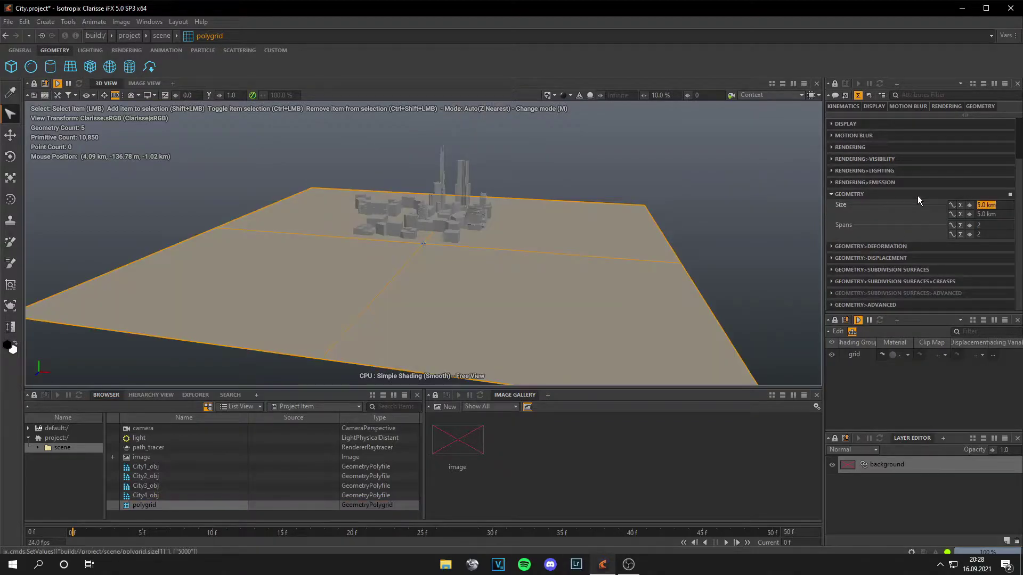
pyautogui.write('30km')
pyautogui.press('Tab')
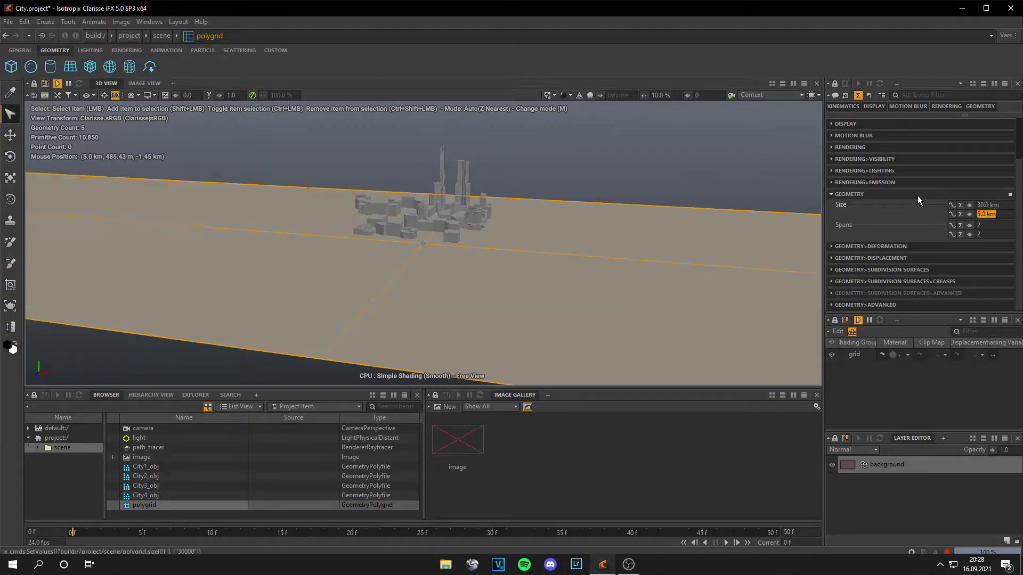
pyautogui.write('30km')
pyautogui.press('Return')
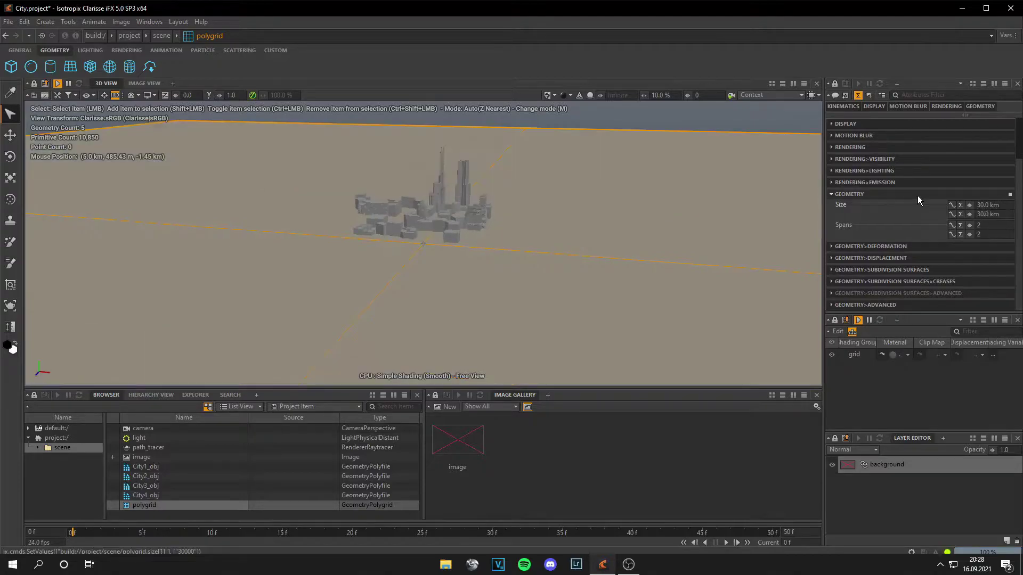
# Step: Examine the imported city blocks individually and check how they sit on the ground plane
pyautogui.scroll(-3, 458, 201)
pyautogui.scroll(6, 424, 240)
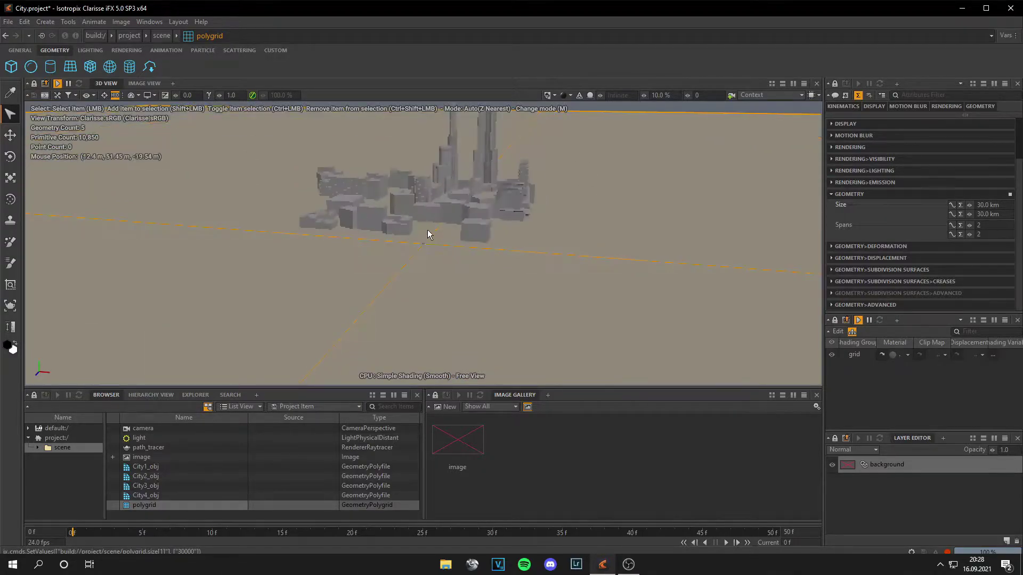
pyautogui.click(478, 212)
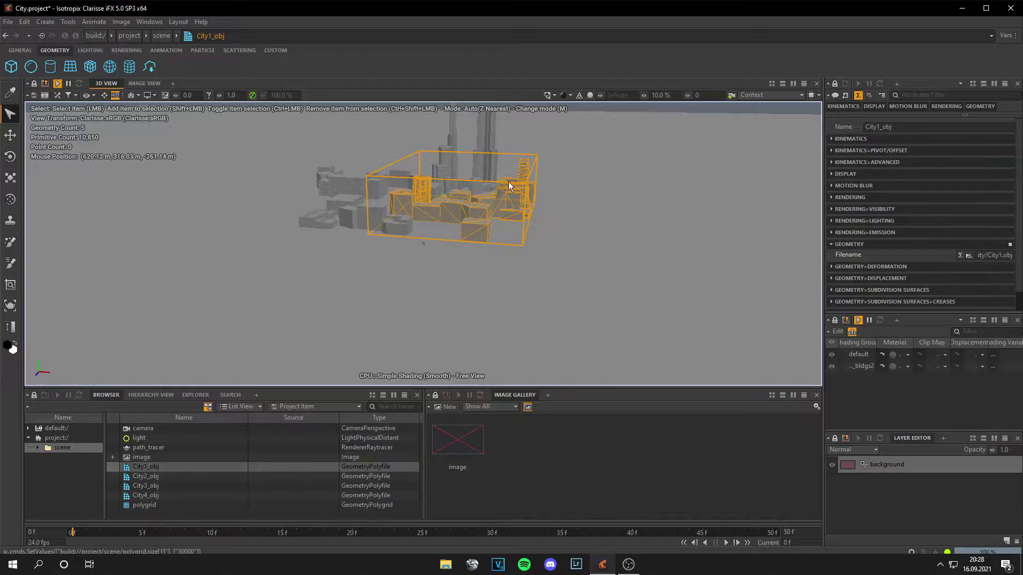
pyautogui.click(383, 205)
pyautogui.click(379, 179)
pyautogui.click(460, 180)
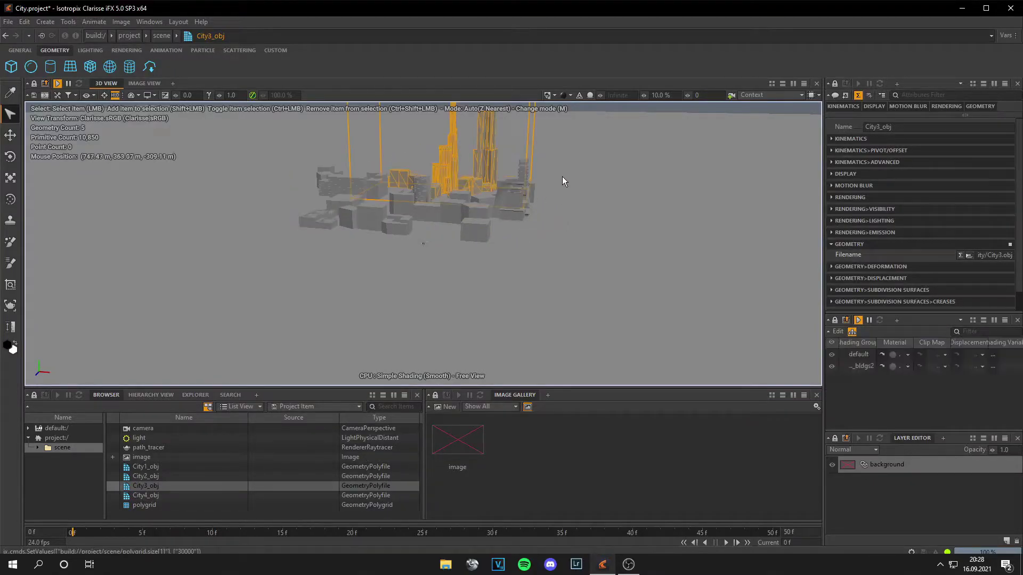
pyautogui.click(569, 161)
pyautogui.keyDown('alt'); pyautogui.moveTo(568, 161); pyautogui.dragTo(519, 205); pyautogui.keyUp('alt')
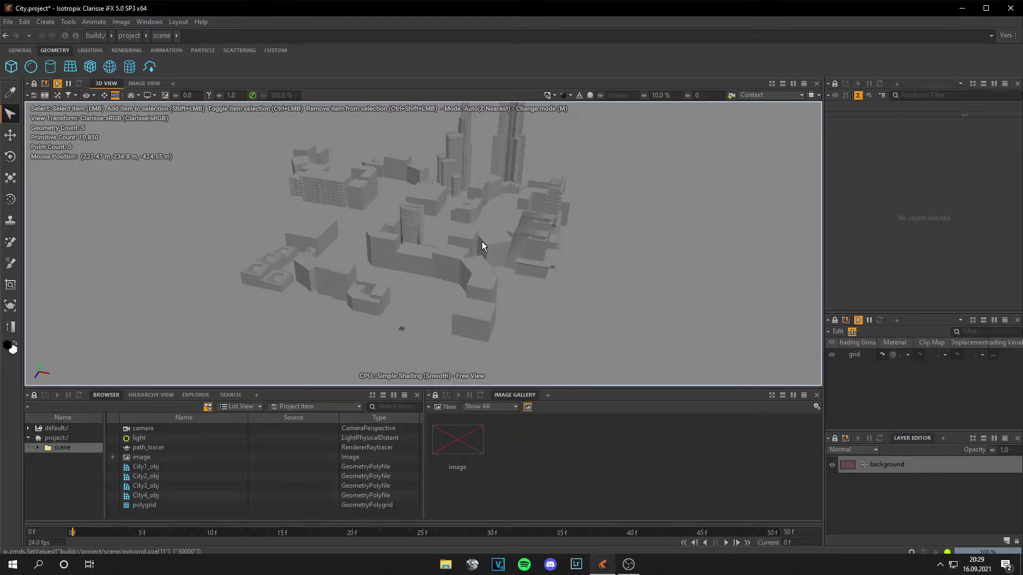
pyautogui.scroll(-4, 477, 241)
pyautogui.keyDown('alt'); pyautogui.moveTo(391, 207); pyautogui.dragTo(372, 229); pyautogui.keyUp('alt')
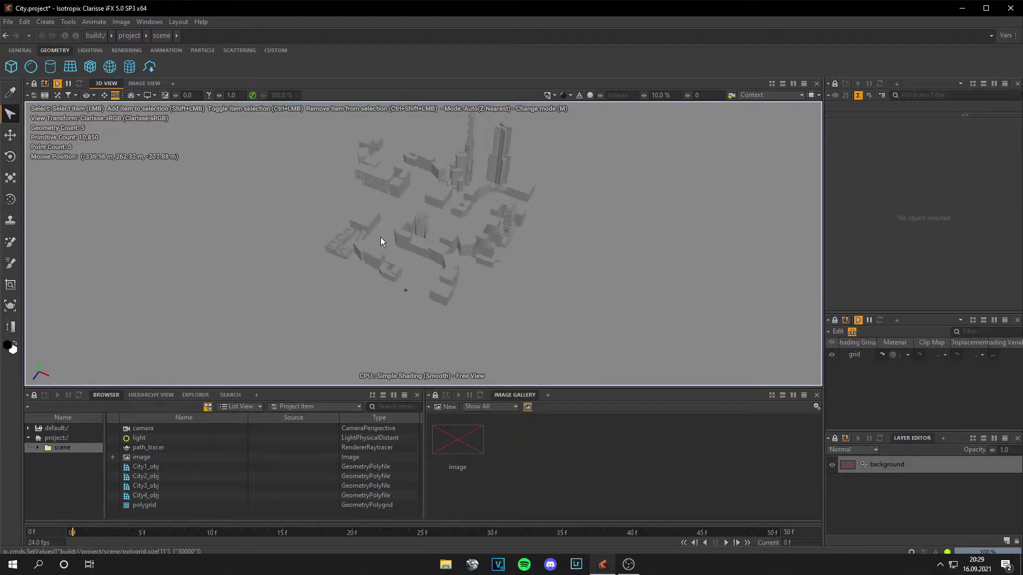
# Step: Combine the four imported city geometries into a single combiner object
pyautogui.click(381, 230)
pyautogui.keyDown('shift'); pyautogui.click(438, 248); pyautogui.keyUp('shift')
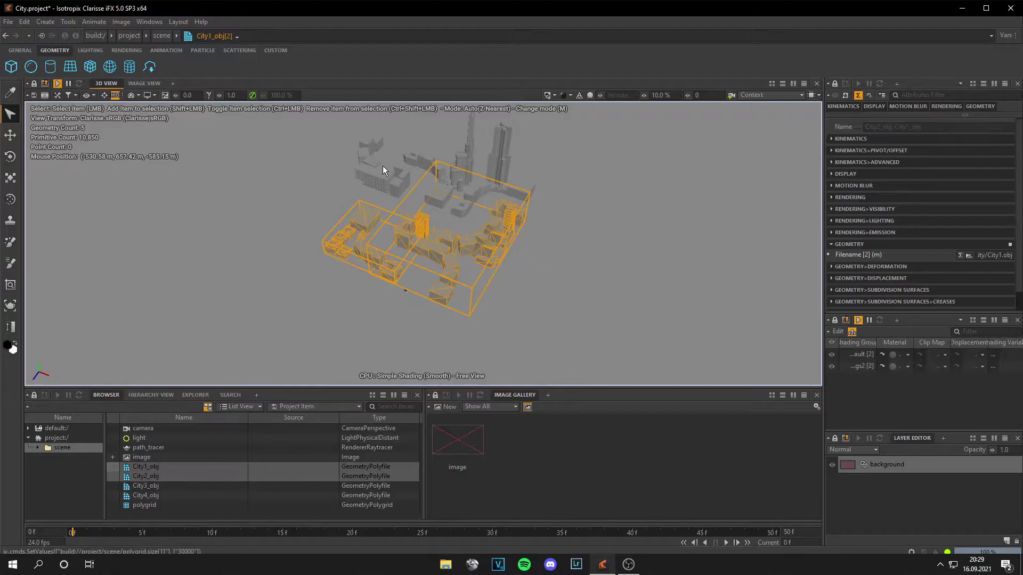
pyautogui.keyDown('shift'); pyautogui.click(385, 170); pyautogui.keyUp('shift')
pyautogui.keyDown('shift'); pyautogui.click(504, 172); pyautogui.keyUp('shift')
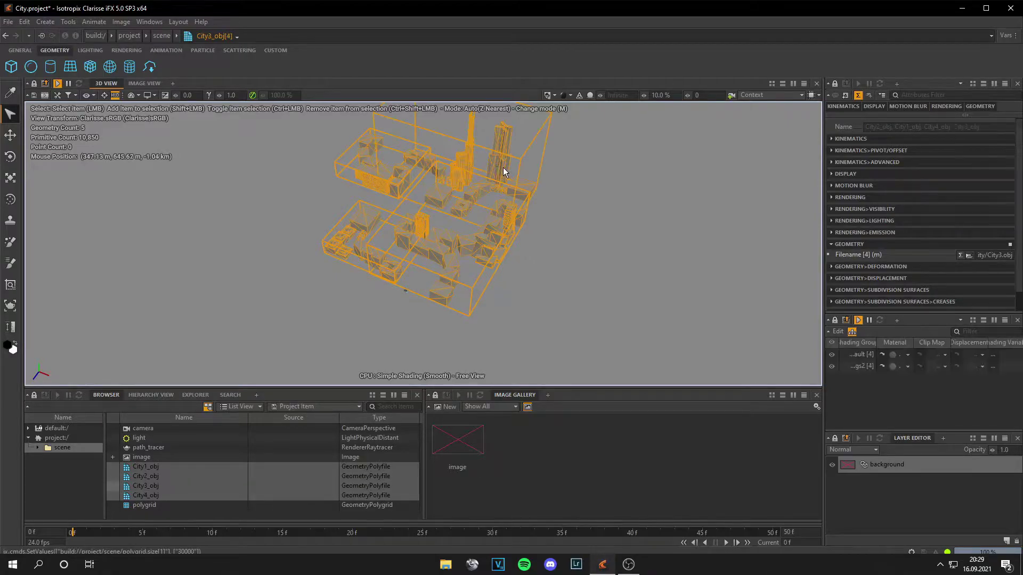
pyautogui.rightClick(157, 465)
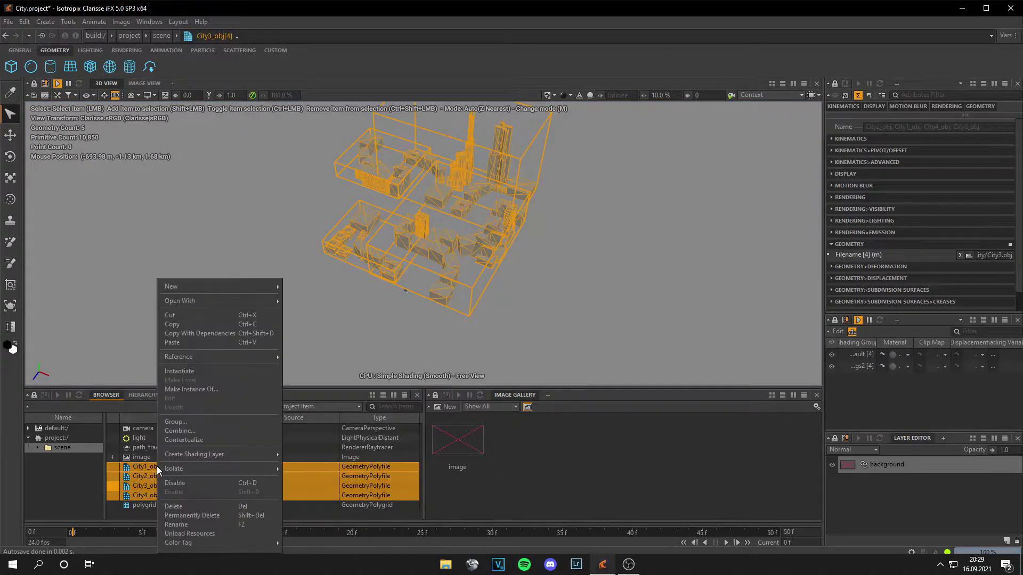
pyautogui.click(193, 430)
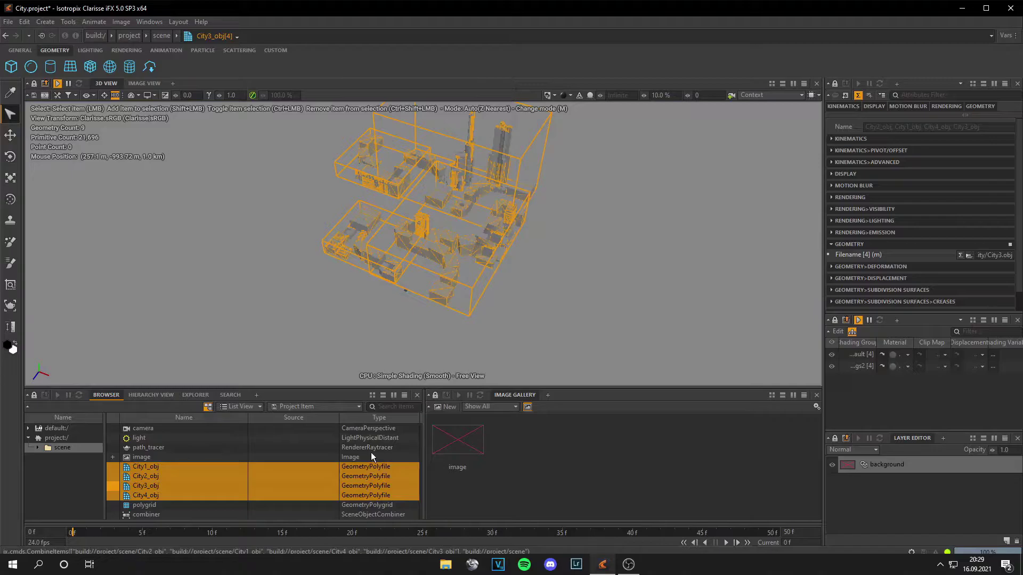
pyautogui.click(155, 515)
# Step: Hide the original City4_obj, City3_obj, City2_obj and City1_obj geometries
pyautogui.click(152, 495)
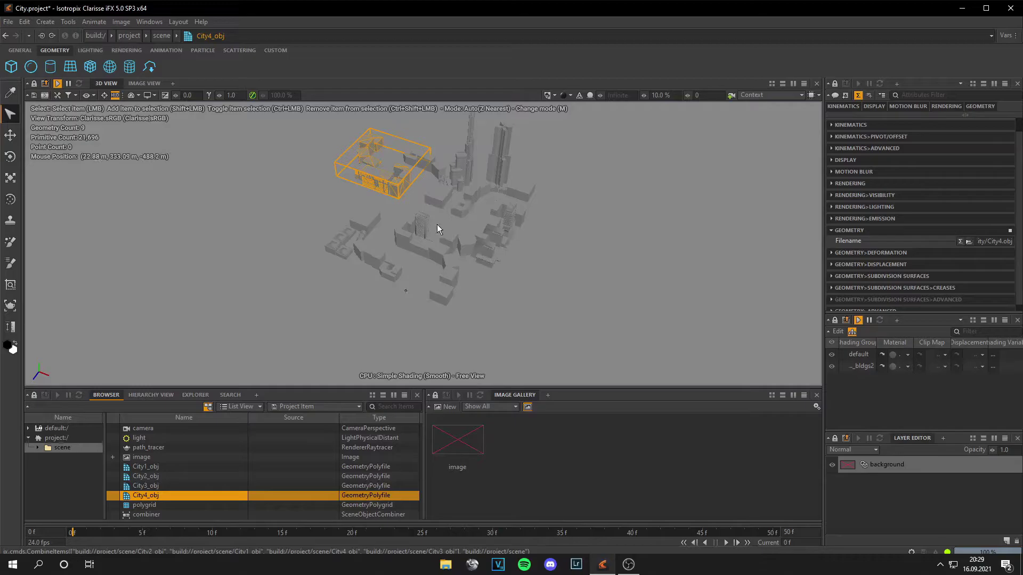
pyautogui.press('h')
pyautogui.click(214, 485)
pyautogui.press('h')
pyautogui.click(179, 476)
pyautogui.press('h')
pyautogui.click(170, 467)
pyautogui.press('h')
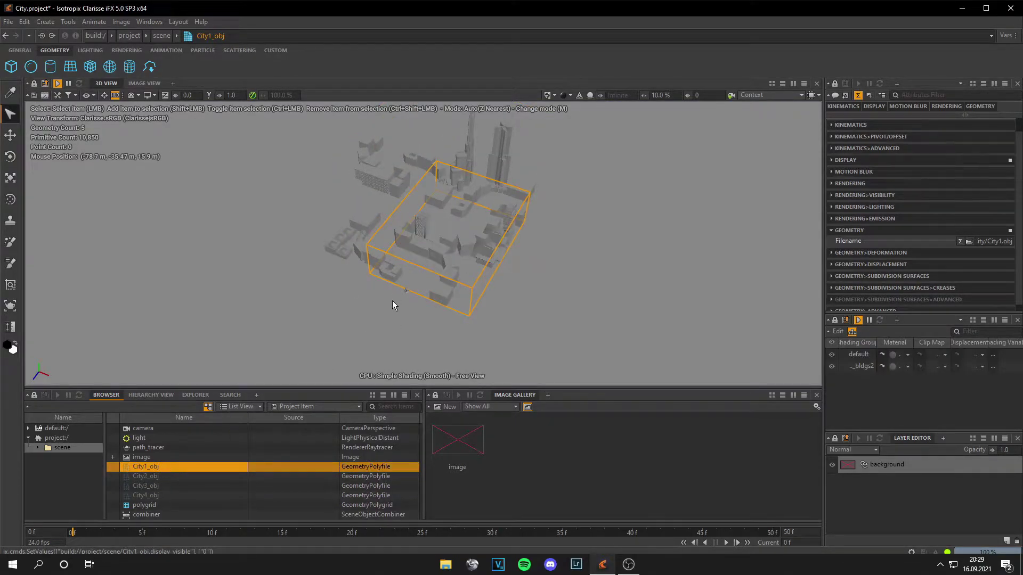
# Step: Try moving the combined city along its X axis and undo the move
pyautogui.click(186, 515)
pyautogui.scroll(-3, 490, 267)
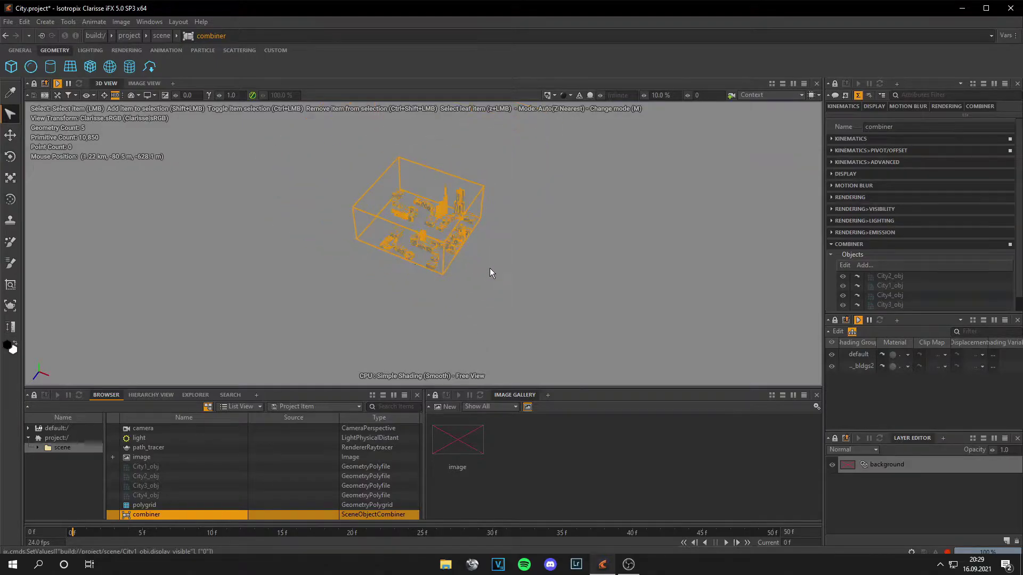
pyautogui.scroll(1, 490, 267)
pyautogui.click(10, 135)
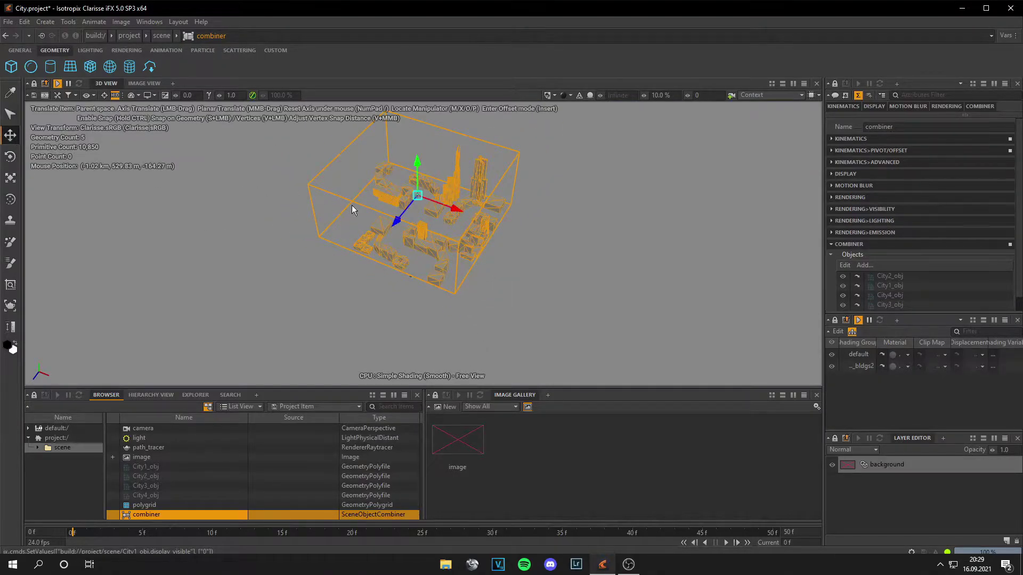
pyautogui.moveTo(452, 208); pyautogui.dragTo(477, 242)
pyautogui.hotkey('ctrl', 'z')
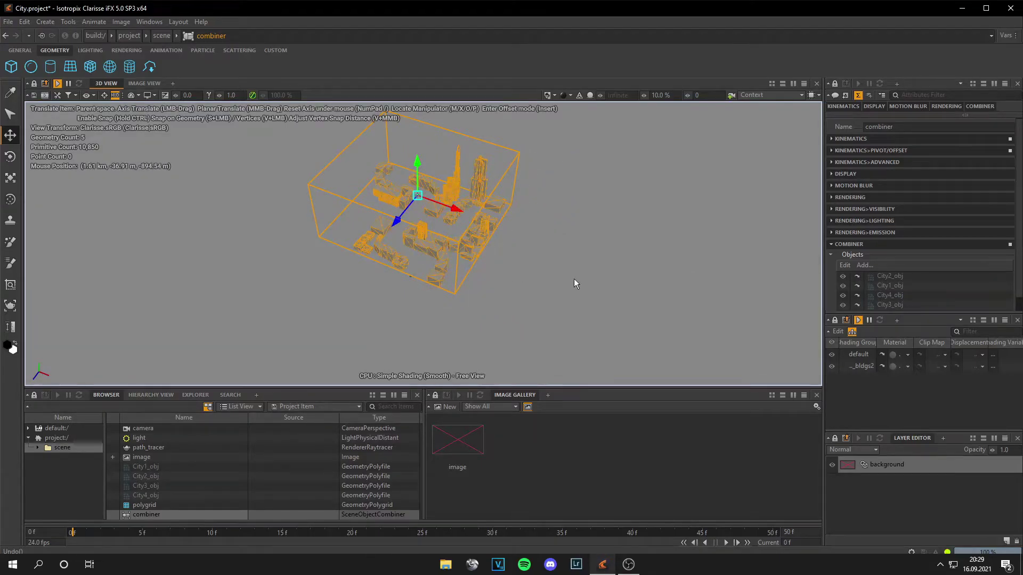
# Step: Create a new scatterer in the scene context
pyautogui.rightClick(114, 478)
pyautogui.moveTo(146, 286)
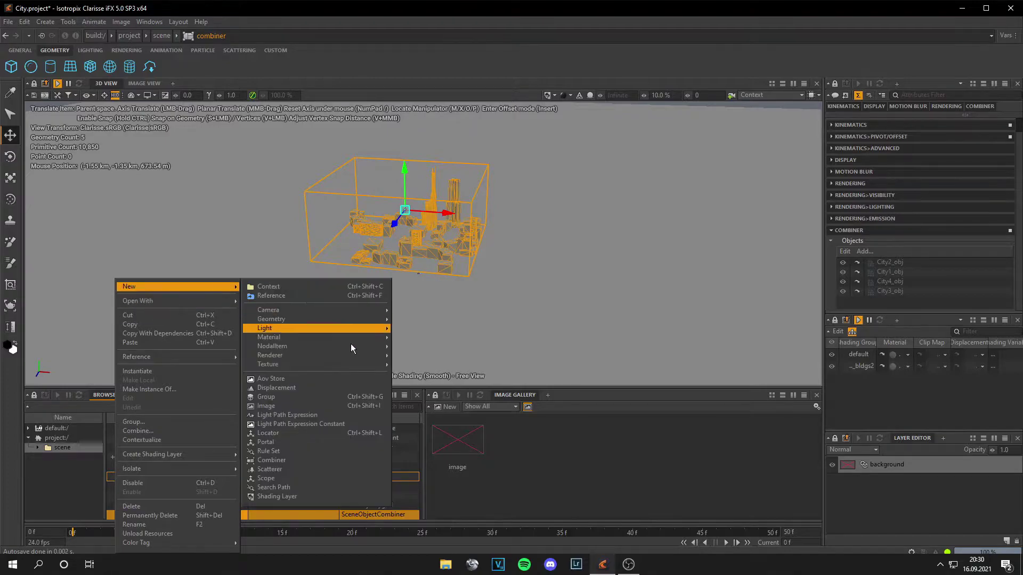
pyautogui.click(314, 474)
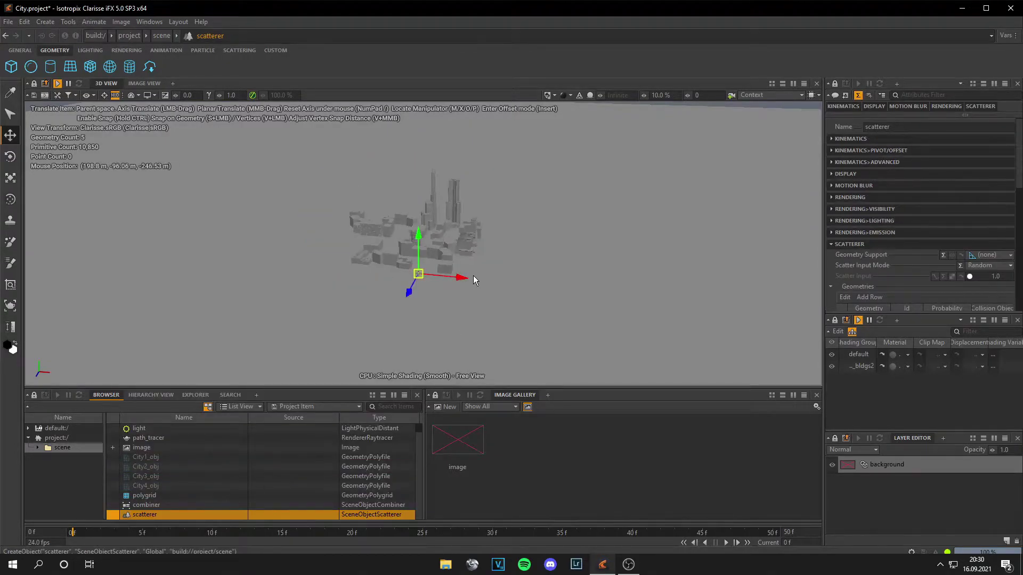
# Step: Create a new point array geometry in the scene context
pyautogui.rightClick(115, 469)
pyautogui.moveTo(171, 287)
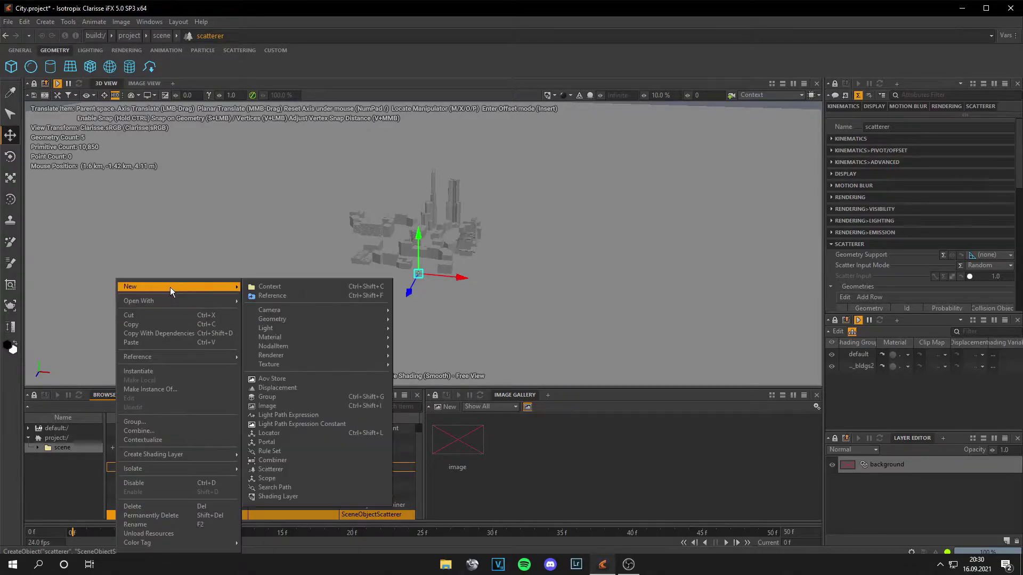
pyautogui.moveTo(324, 319)
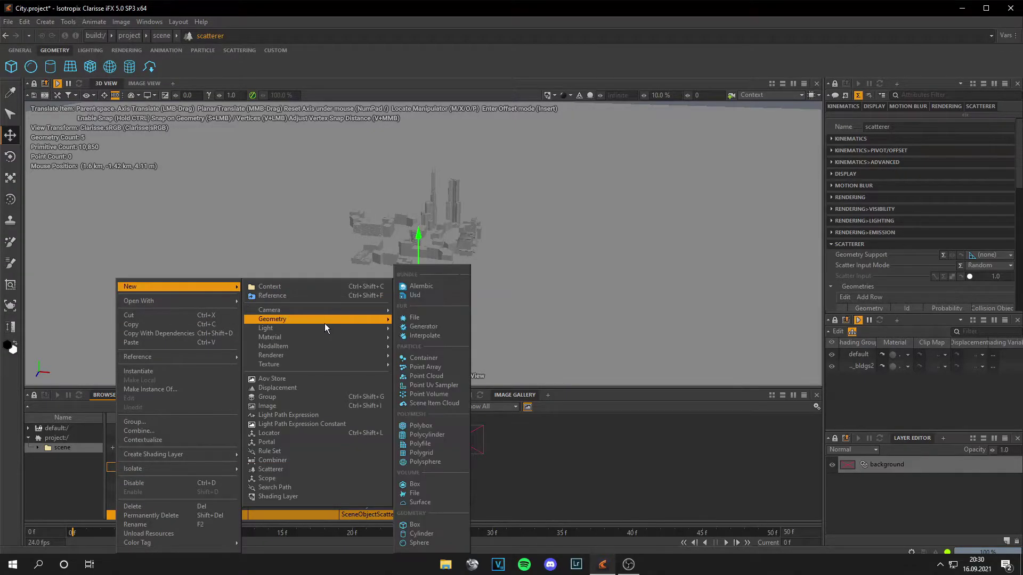
pyautogui.click(443, 367)
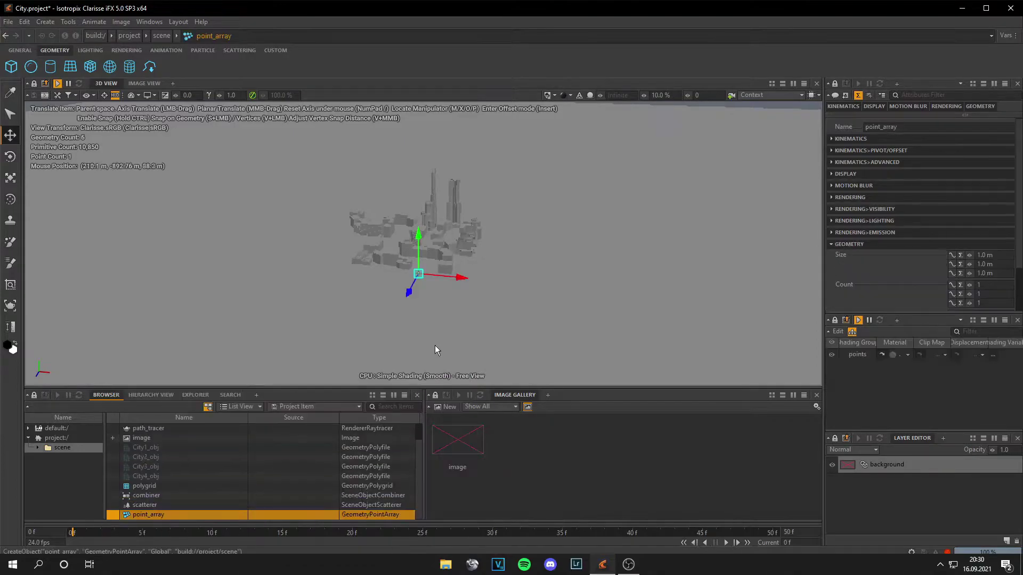
# Step: Set the point array's count to 20 in X and 20 in Z, leaving one point in Y
pyautogui.scroll(-2, 905, 219)
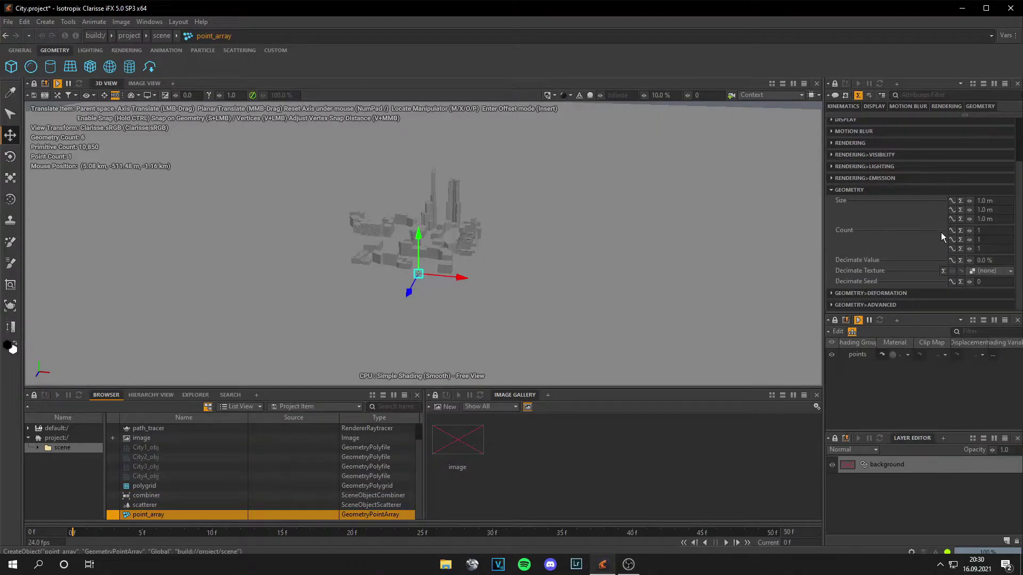
pyautogui.click(1009, 229)
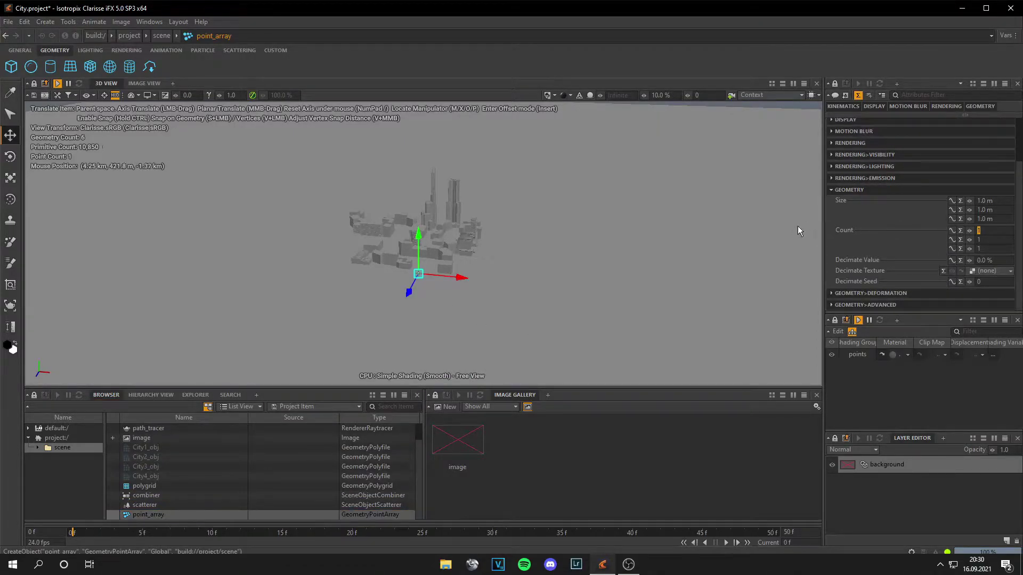
pyautogui.write('220')
pyautogui.press('Tab')
pyautogui.press('Tab')
pyautogui.write('20')
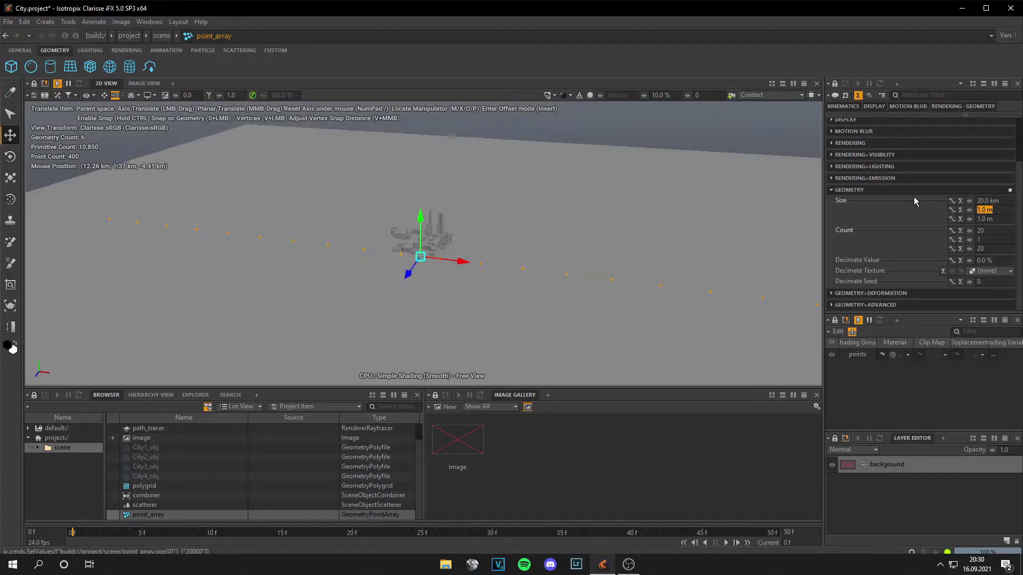
# Step: Set the point array's size to 20 km in X and 20 km in Z
pyautogui.press('Tab')
pyautogui.write('2')
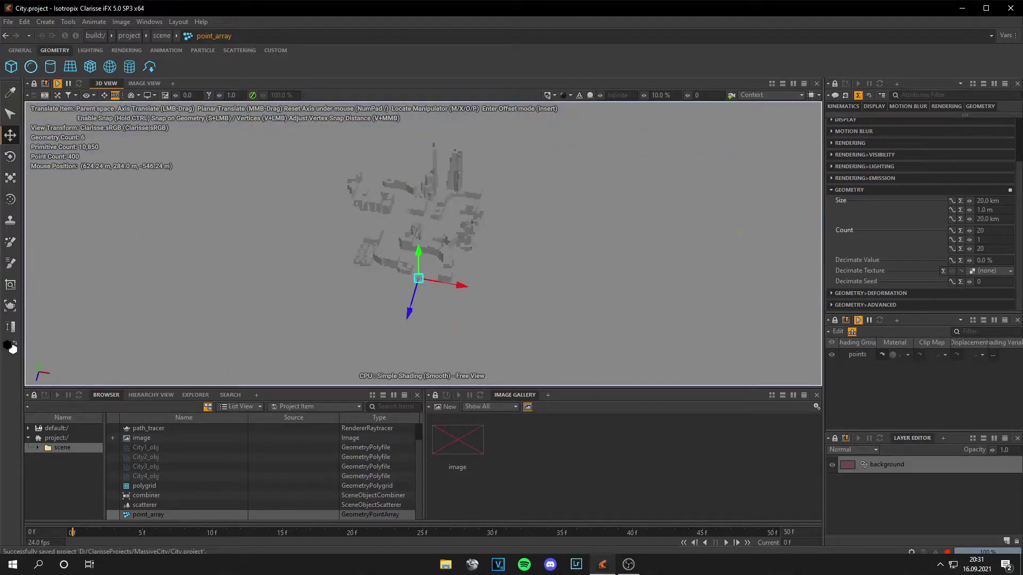
pyautogui.keyDown('alt'); pyautogui.moveTo(482, 253); pyautogui.dragTo(482, 224); pyautogui.keyUp('alt')
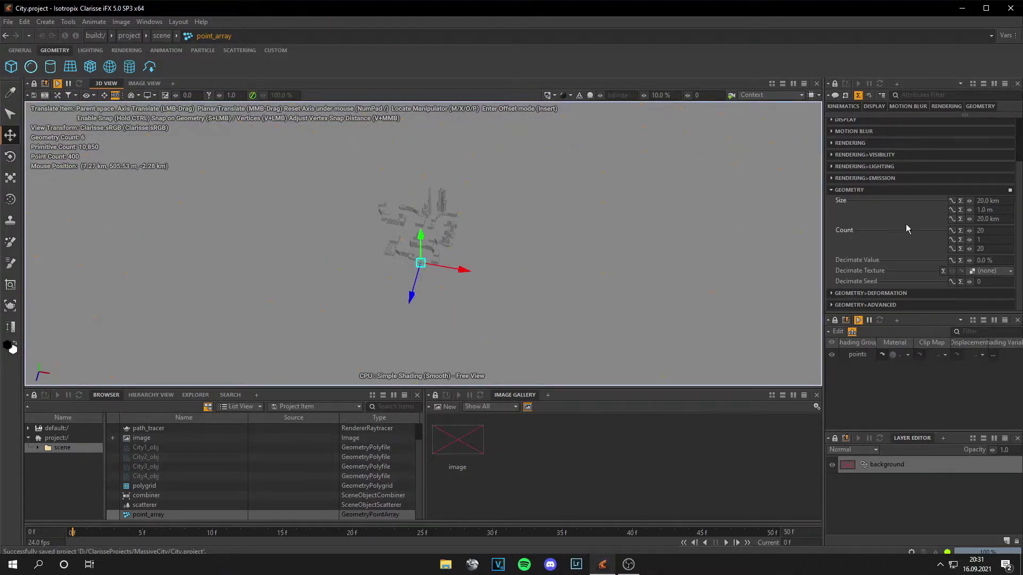
pyautogui.click(424, 237)
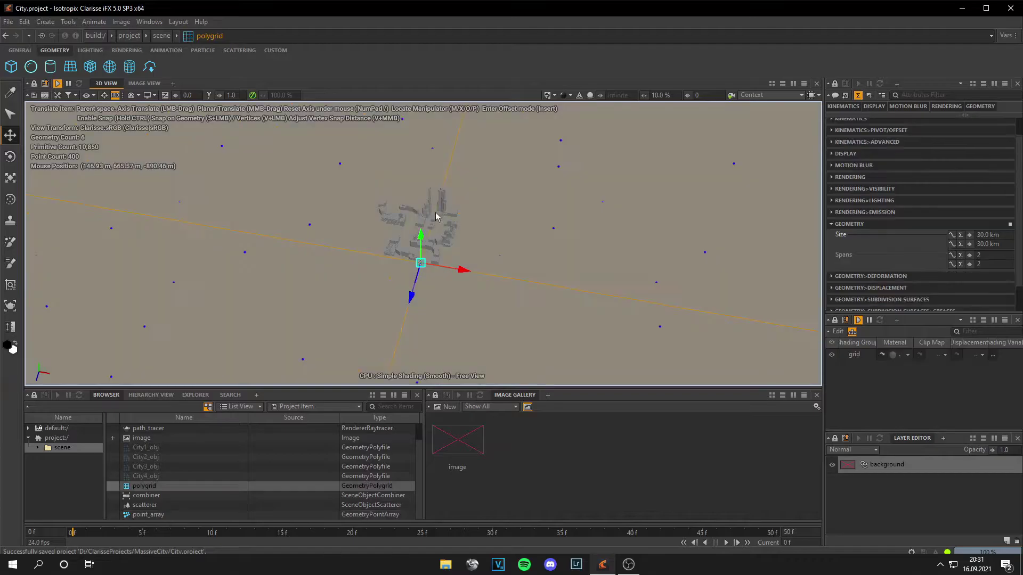
# Step: Set the point array's count to 10 in X and 10 in Z
pyautogui.click(447, 219)
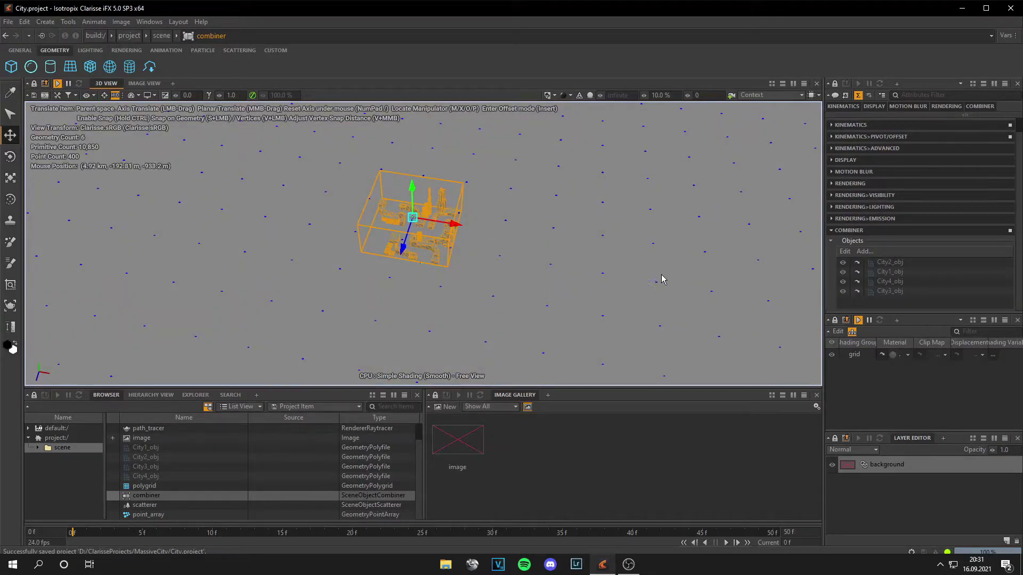
pyautogui.click(151, 515)
pyautogui.moveTo(990, 274); pyautogui.dragTo(915, 272)
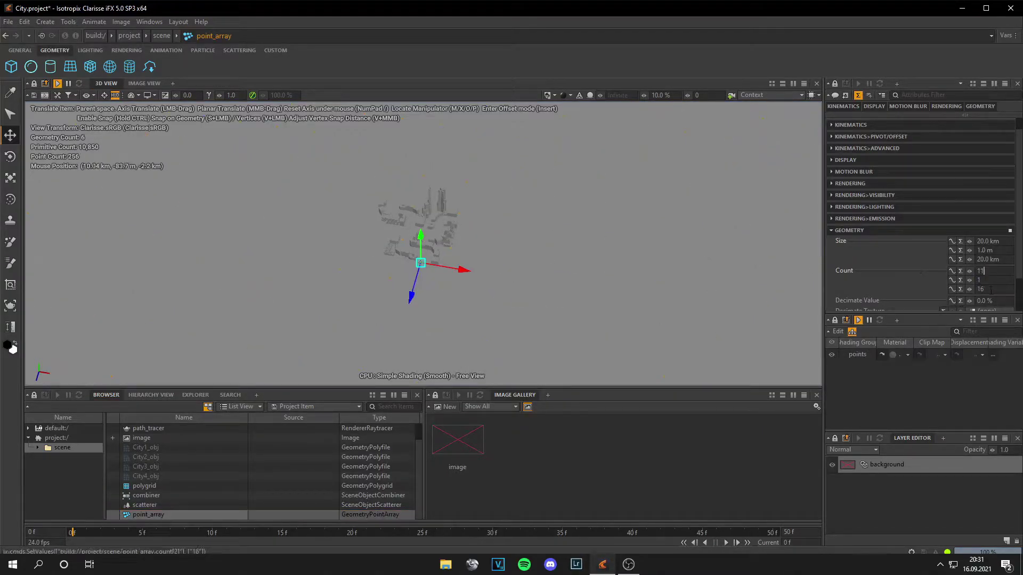
pyautogui.click(990, 289)
pyautogui.write('10')
pyautogui.press('Return')
# Step: Assign point_array as the scatterer's geometry support
pyautogui.click(254, 477)
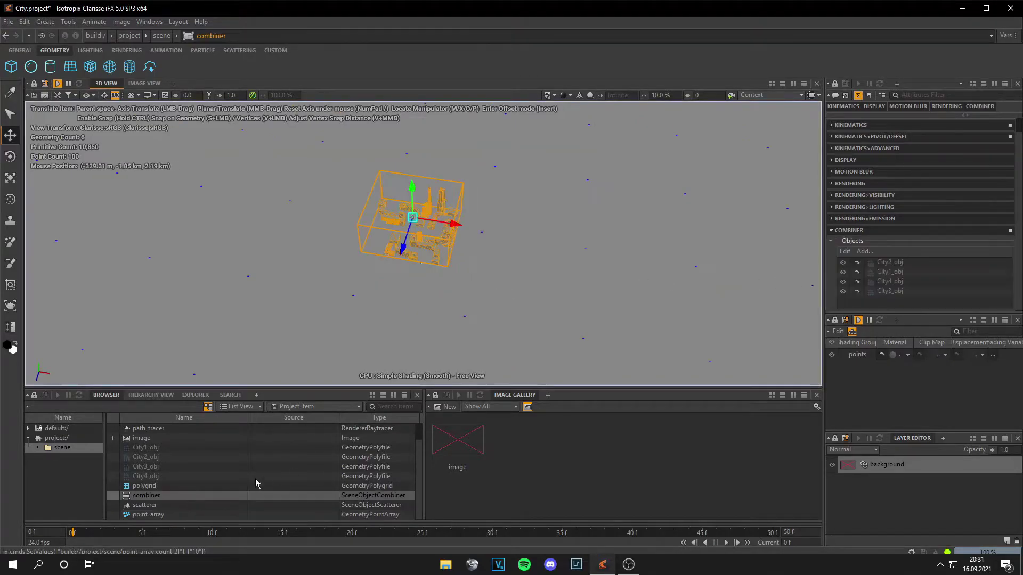
pyautogui.click(286, 505)
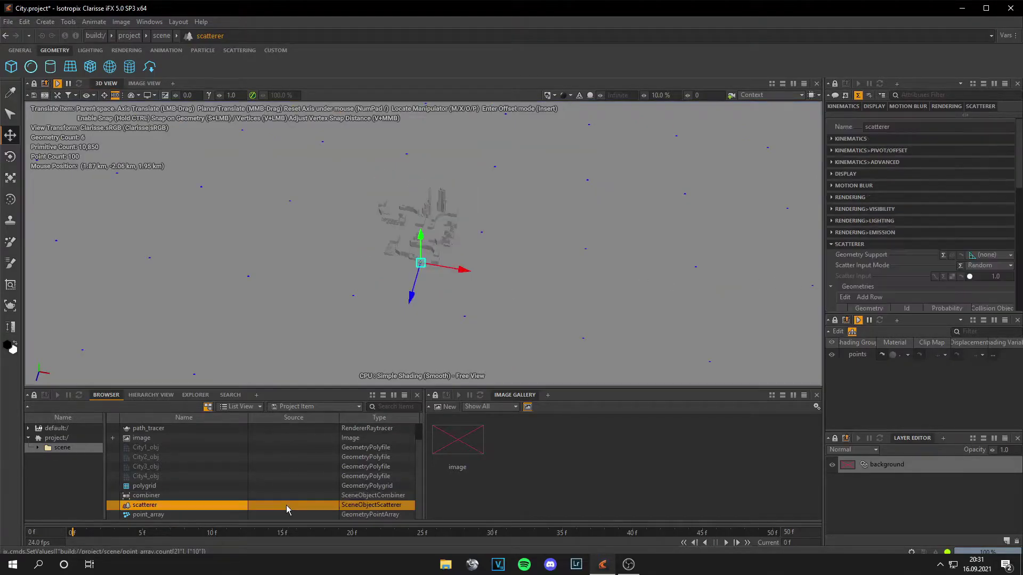
pyautogui.click(988, 256)
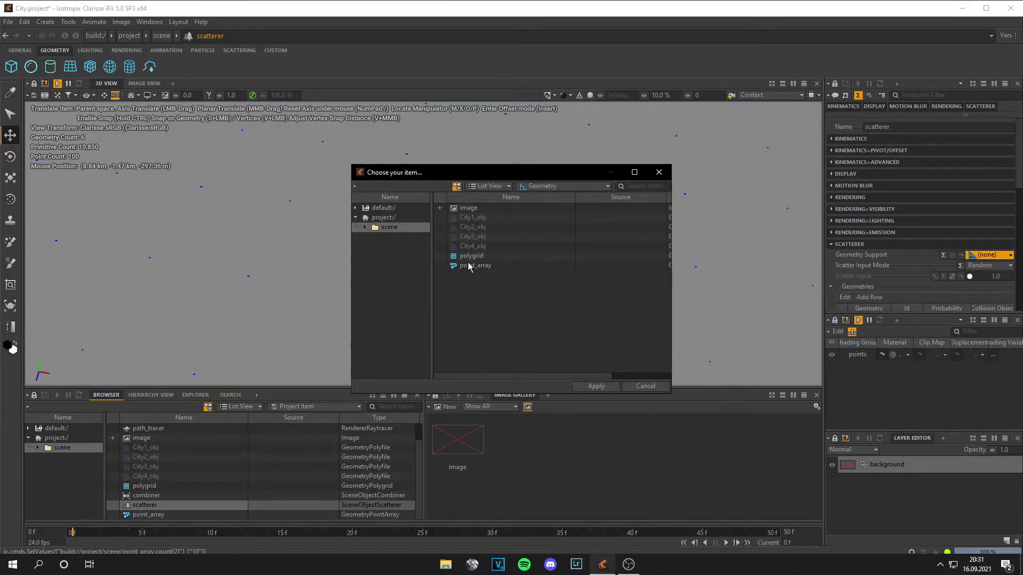
pyautogui.click(481, 267)
pyautogui.click(595, 386)
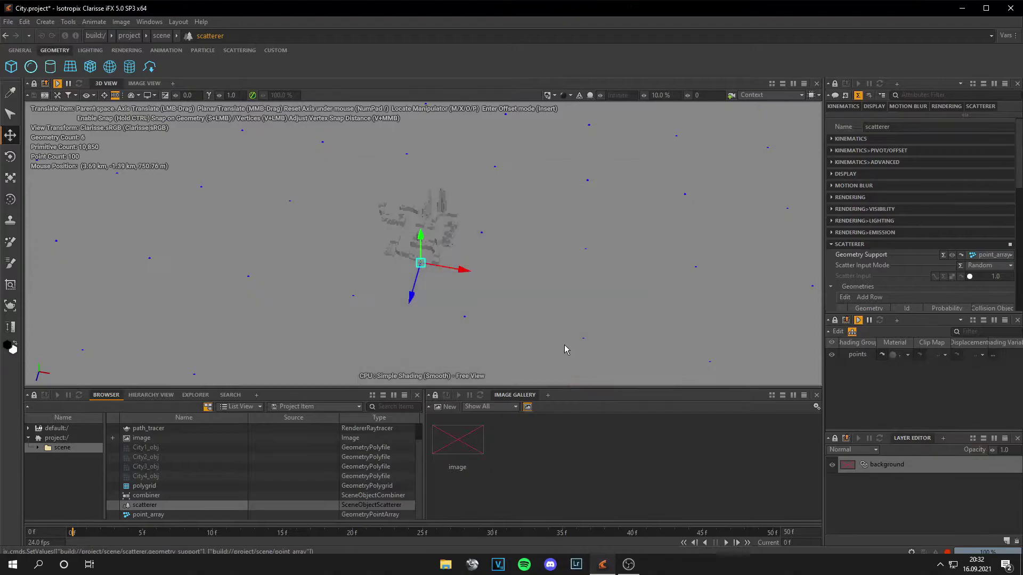
# Step: Add the combiner as a geometry to instance in the scatterer
pyautogui.scroll(-5, 899, 246)
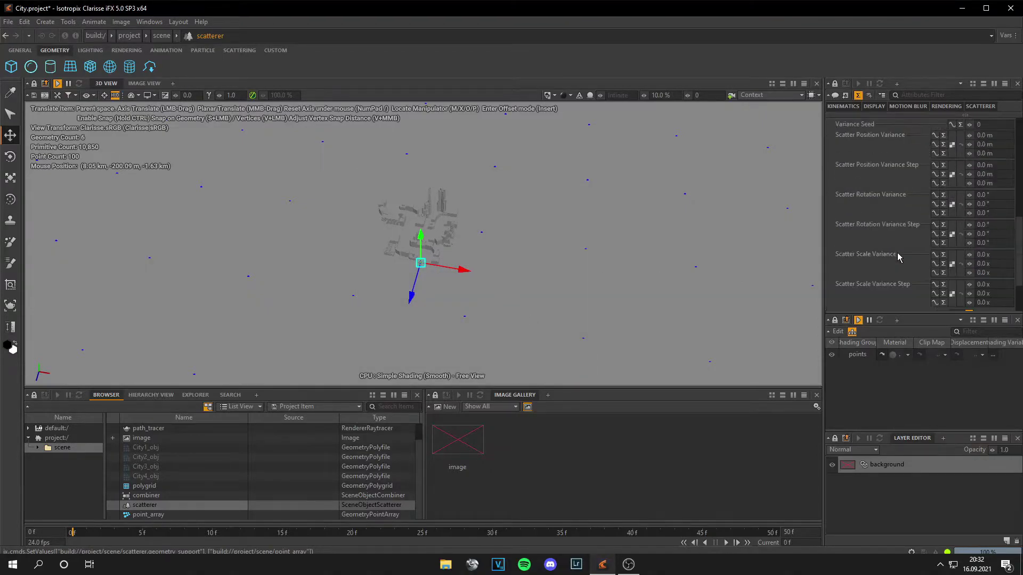
pyautogui.scroll(5, 899, 247)
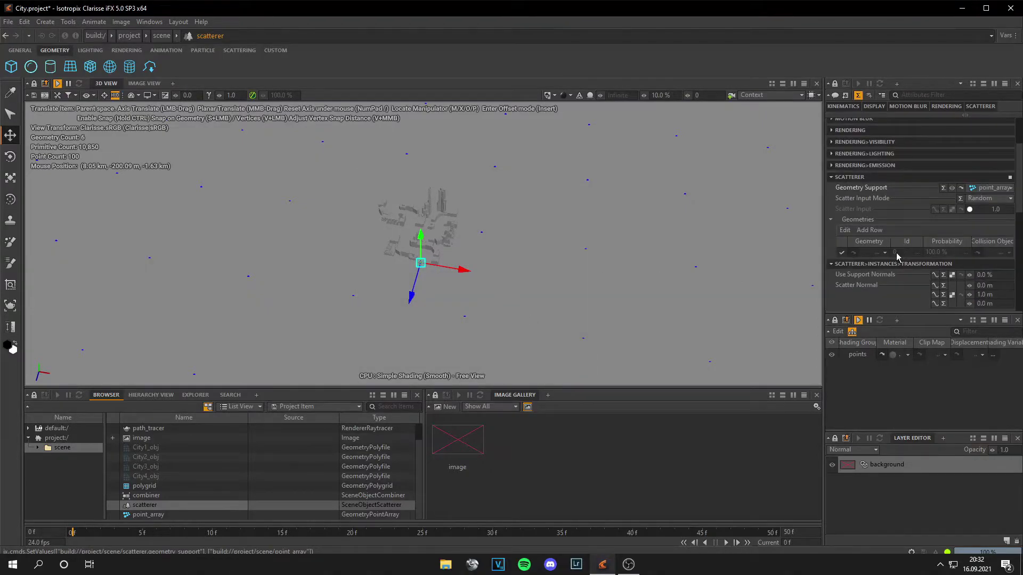
pyautogui.click(870, 231)
pyautogui.click(473, 266)
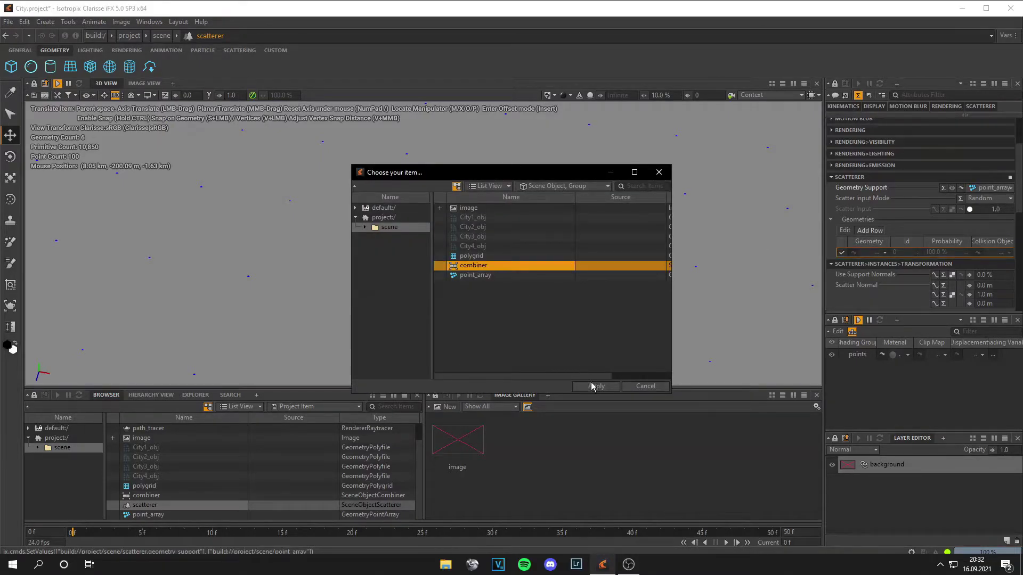
pyautogui.click(596, 387)
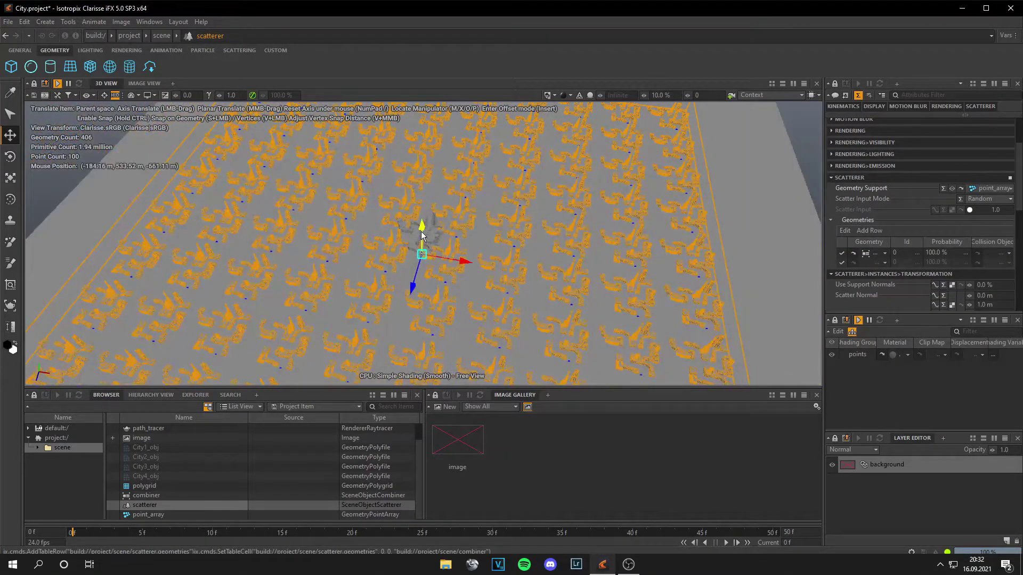
# Step: Hide the original combiner in the 3D view and clear the selection
pyautogui.click(419, 235)
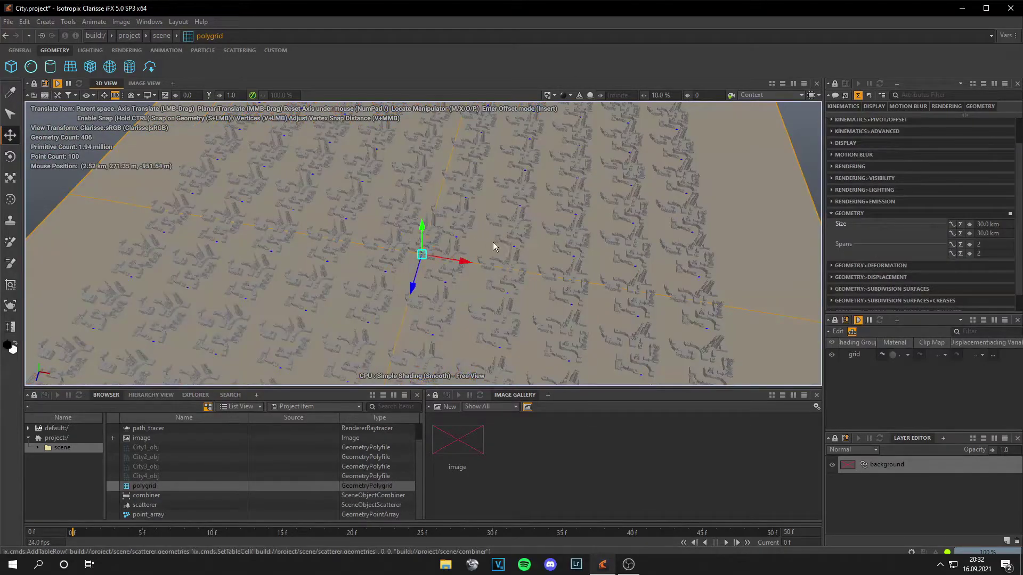
pyautogui.click(440, 238)
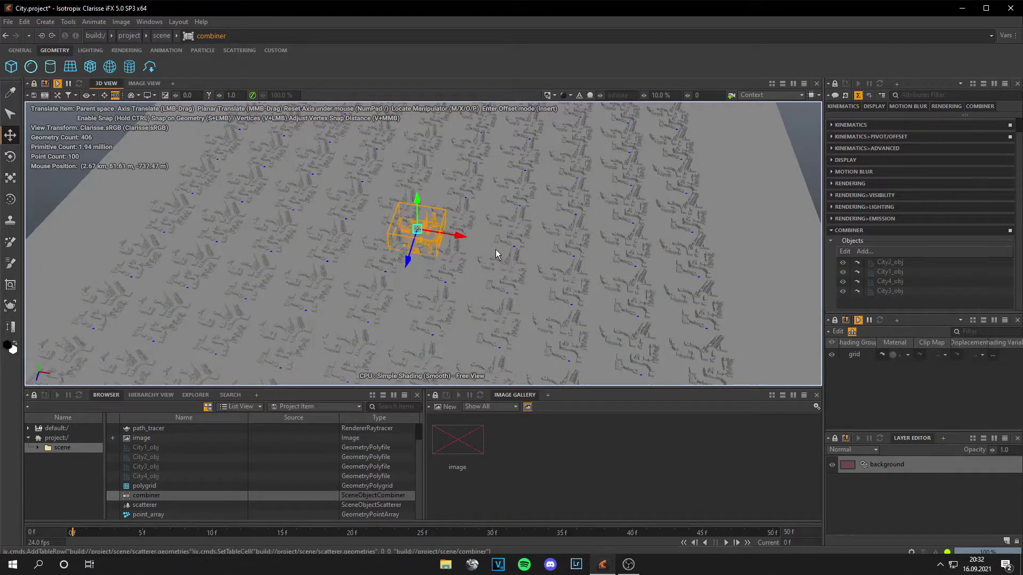
pyautogui.press('h')
pyautogui.click(463, 214)
# Step: Set the point array's count to 12 in X and 12 in Z
pyautogui.scroll(-4, 463, 218)
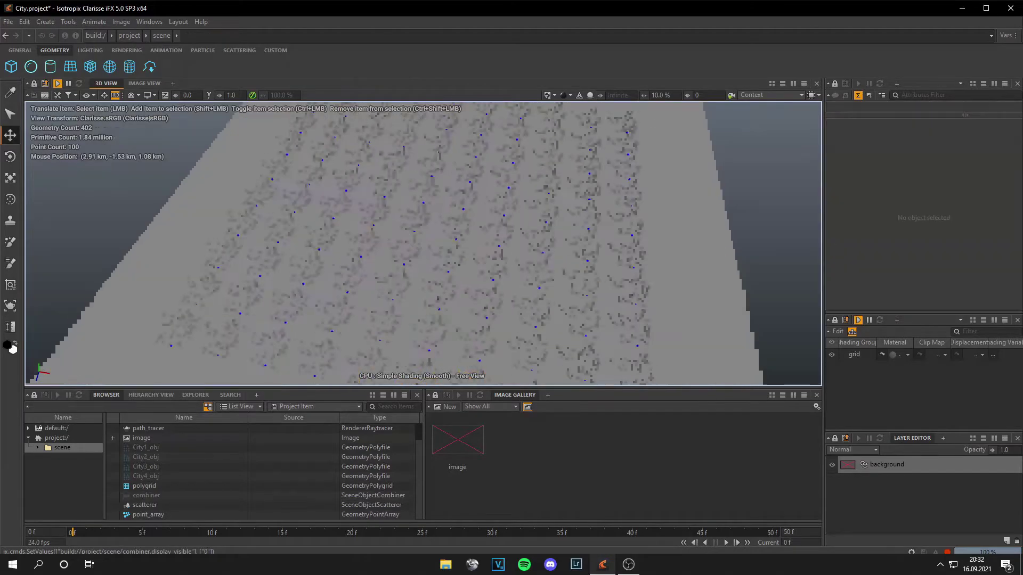
pyautogui.scroll(8, 455, 245)
pyautogui.keyDown('alt'); pyautogui.moveTo(433, 262); pyautogui.dragTo(408, 235); pyautogui.keyUp('alt')
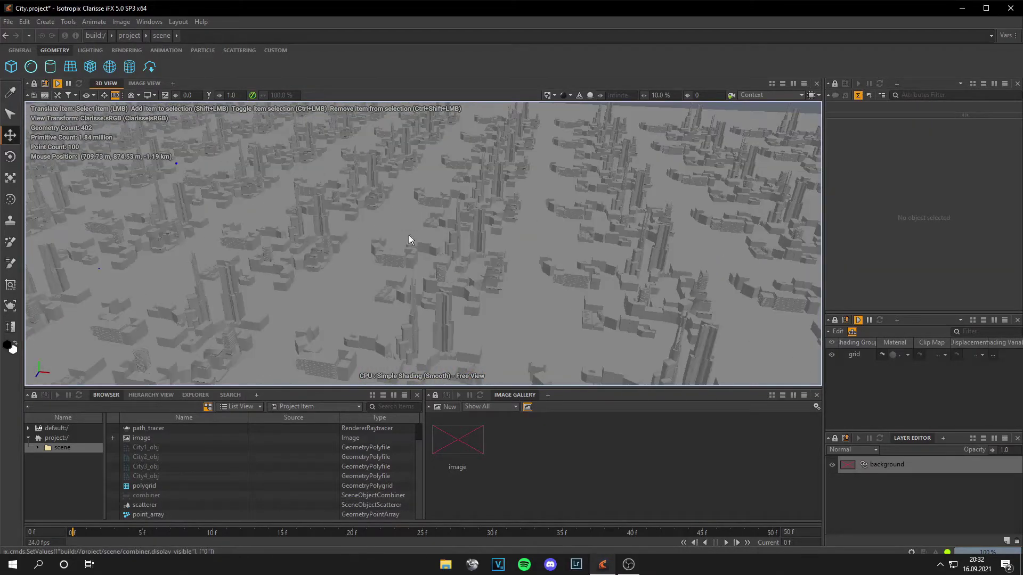
pyautogui.scroll(-3, 453, 240)
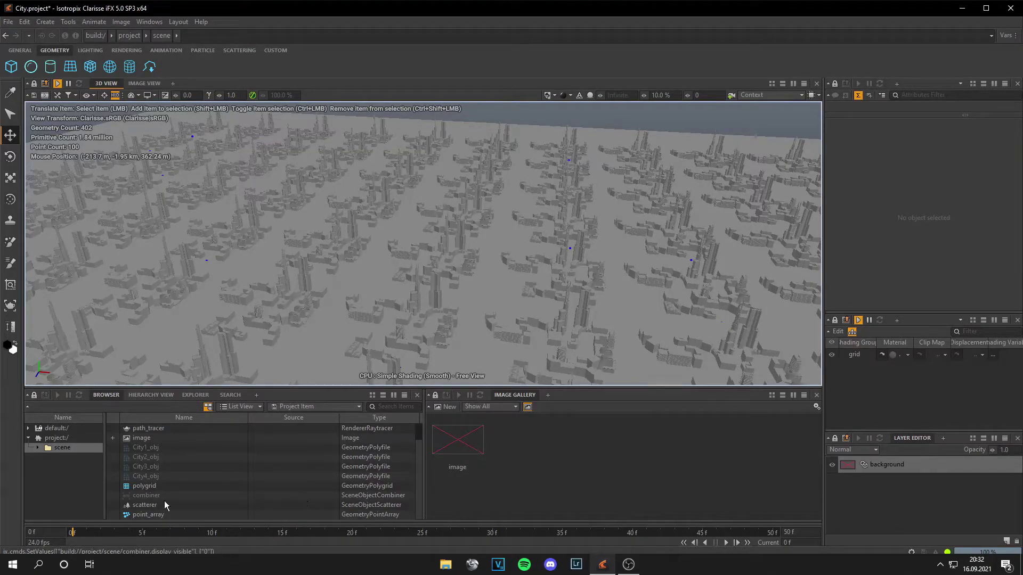
pyautogui.click(152, 515)
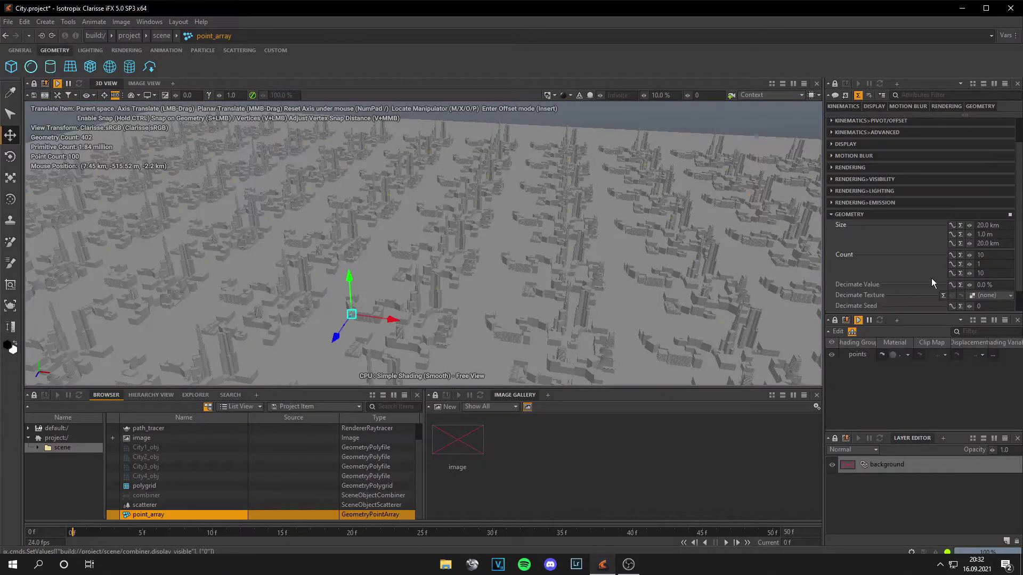
pyautogui.moveTo(991, 258); pyautogui.dragTo(923, 255)
pyautogui.write('12')
pyautogui.press('Return')
pyautogui.moveTo(991, 273); pyautogui.dragTo(907, 268)
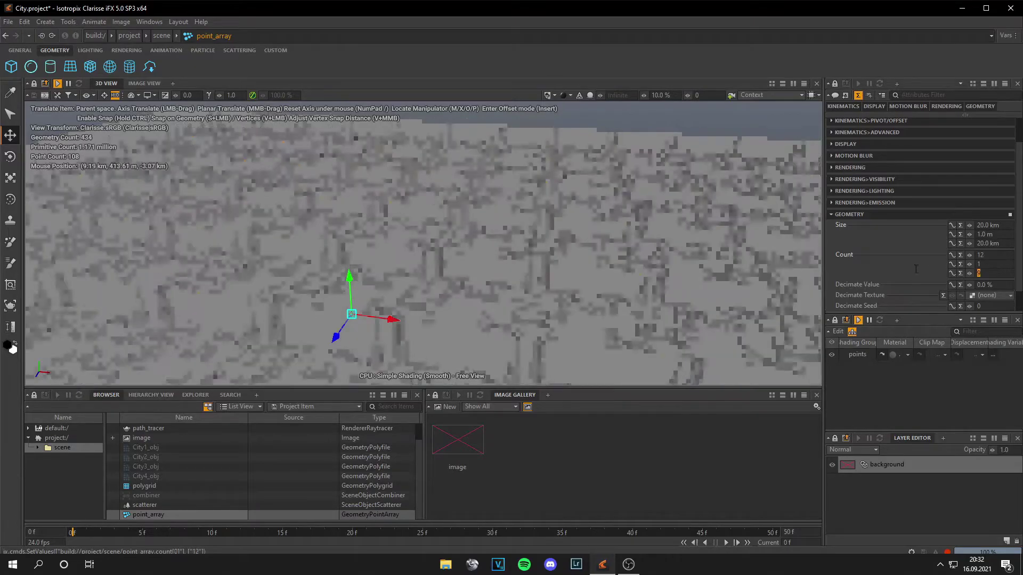
pyautogui.write('12')
pyautogui.press('Return')
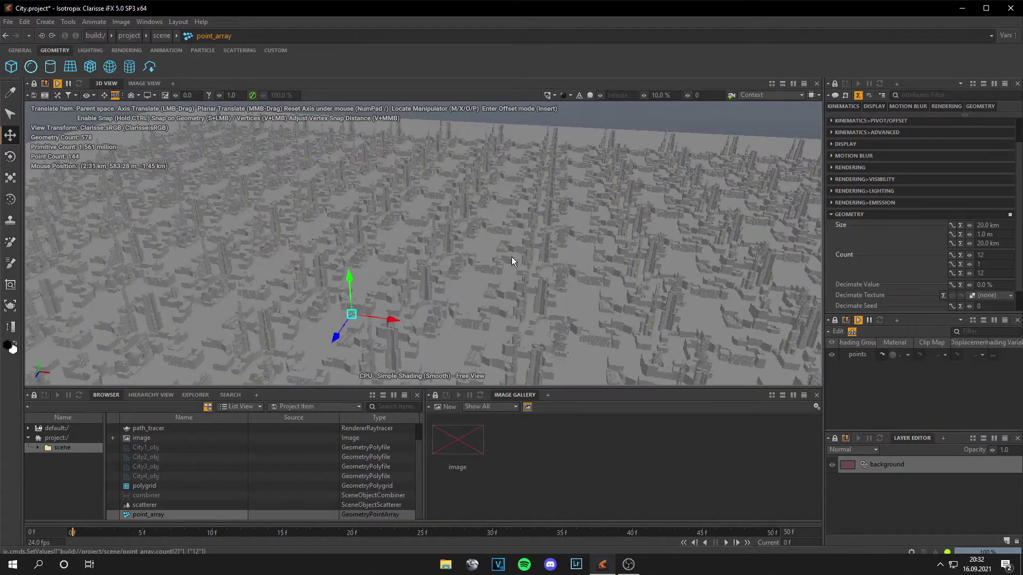
# Step: Set the scatterer's rotation variance to 360° around Y
pyautogui.scroll(-3, 526, 268)
pyautogui.click(574, 129)
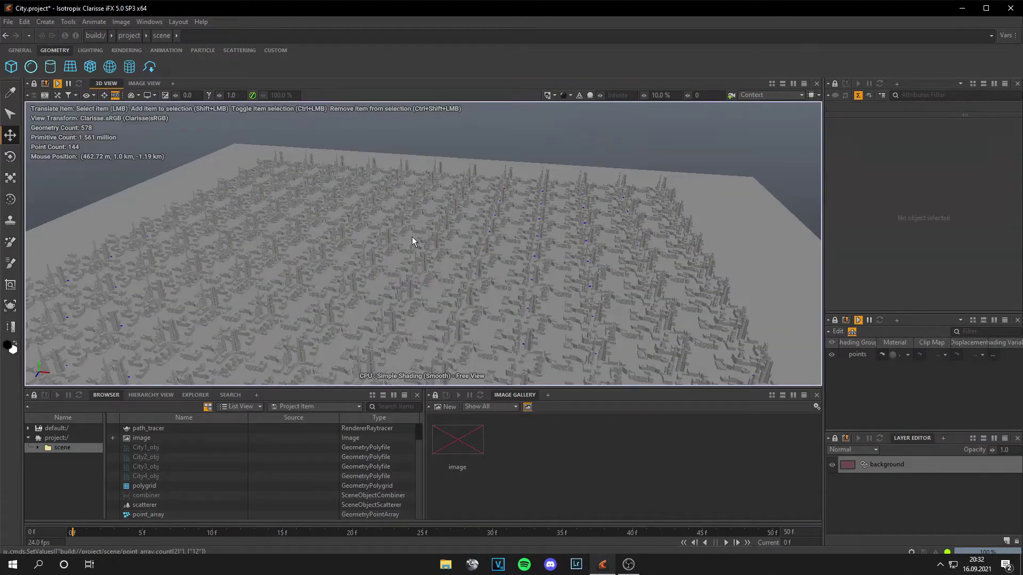
pyautogui.scroll(5, 413, 239)
pyautogui.keyDown('alt'); pyautogui.moveTo(415, 238); pyautogui.dragTo(475, 176); pyautogui.keyUp('alt')
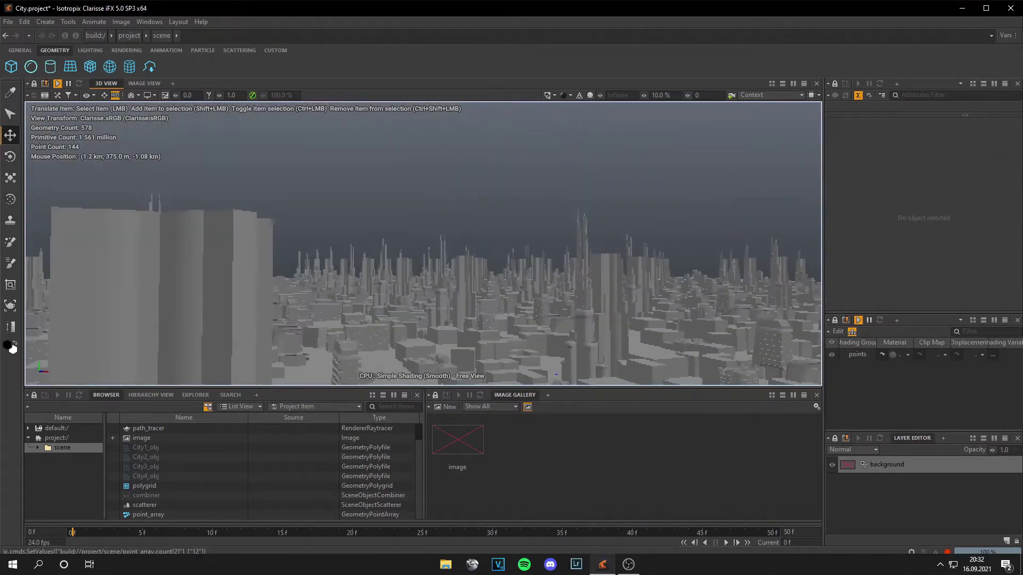
pyautogui.keyDown('alt'); pyautogui.moveTo(482, 300); pyautogui.dragTo(487, 244); pyautogui.keyUp('alt')
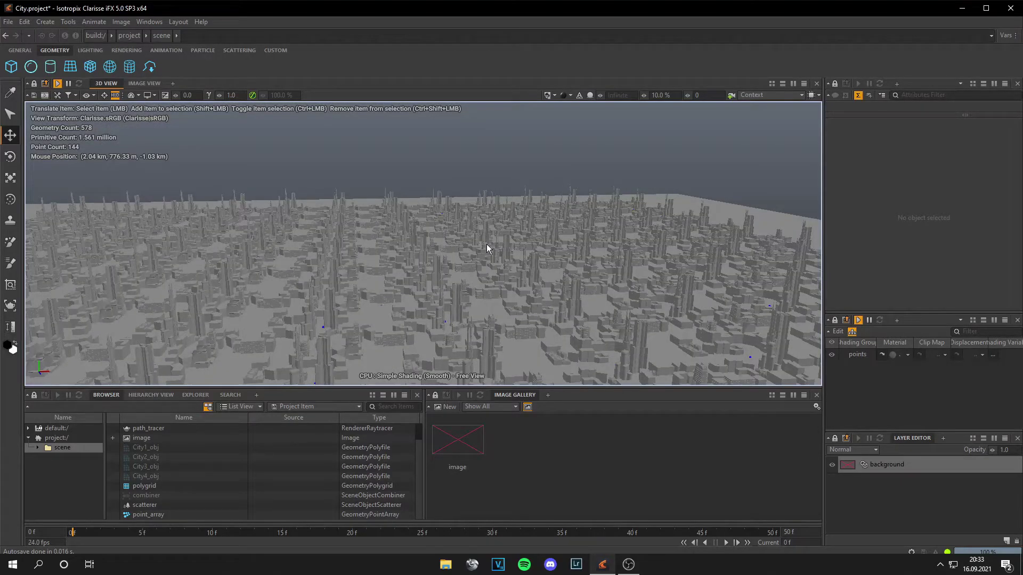
pyautogui.click(156, 506)
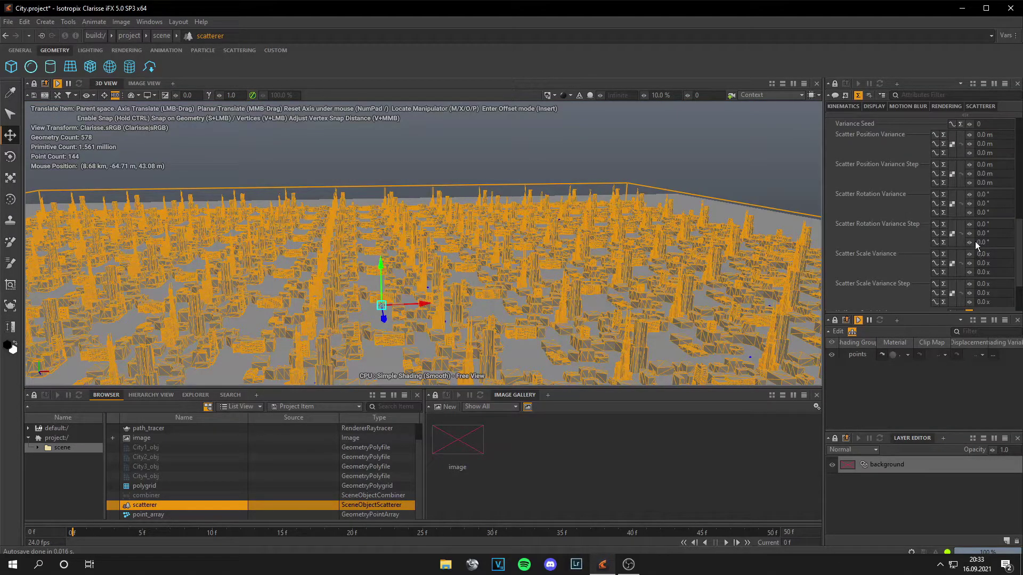
pyautogui.click(983, 202)
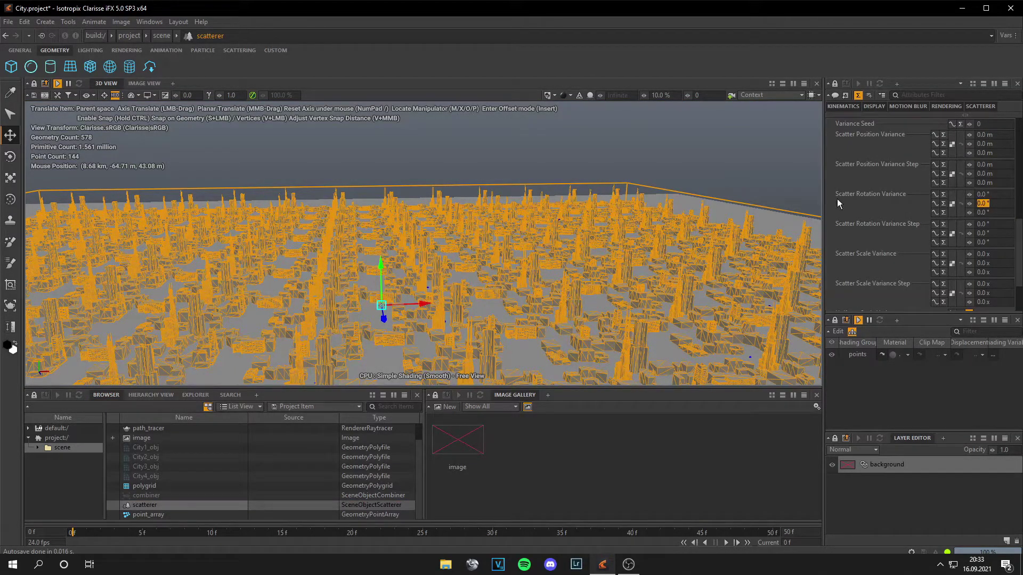
pyautogui.write('360')
pyautogui.press('Return')
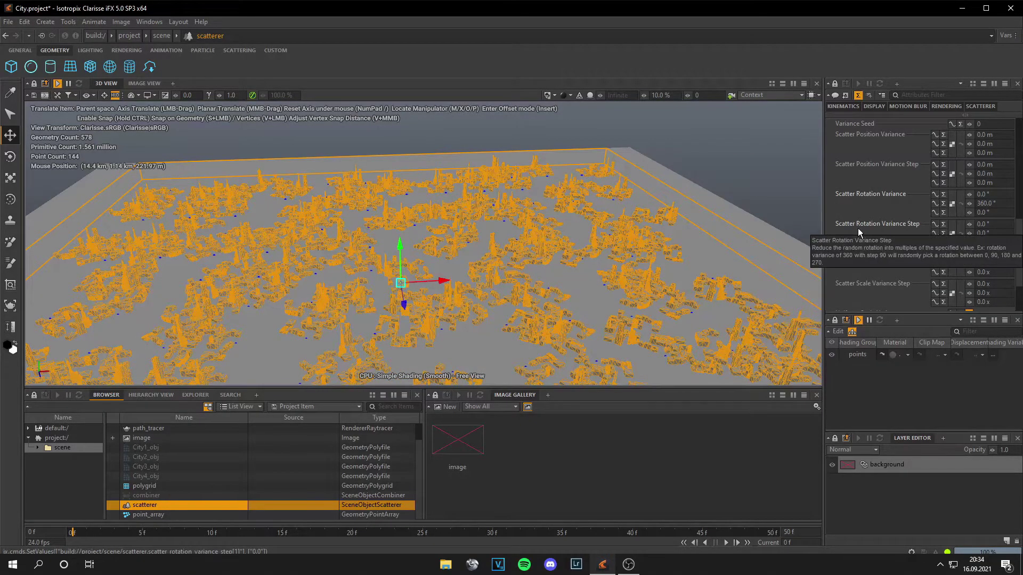
# Step: Set the scatterer's rotation variance step to 180° around Y and clear the selection
pyautogui.click(981, 233)
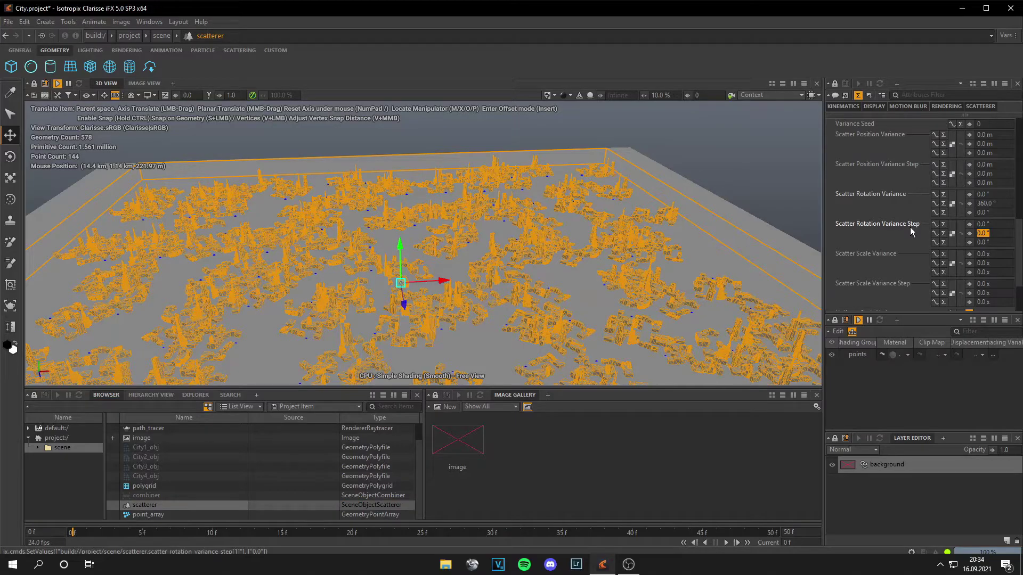
pyautogui.write('180')
pyautogui.press('Return')
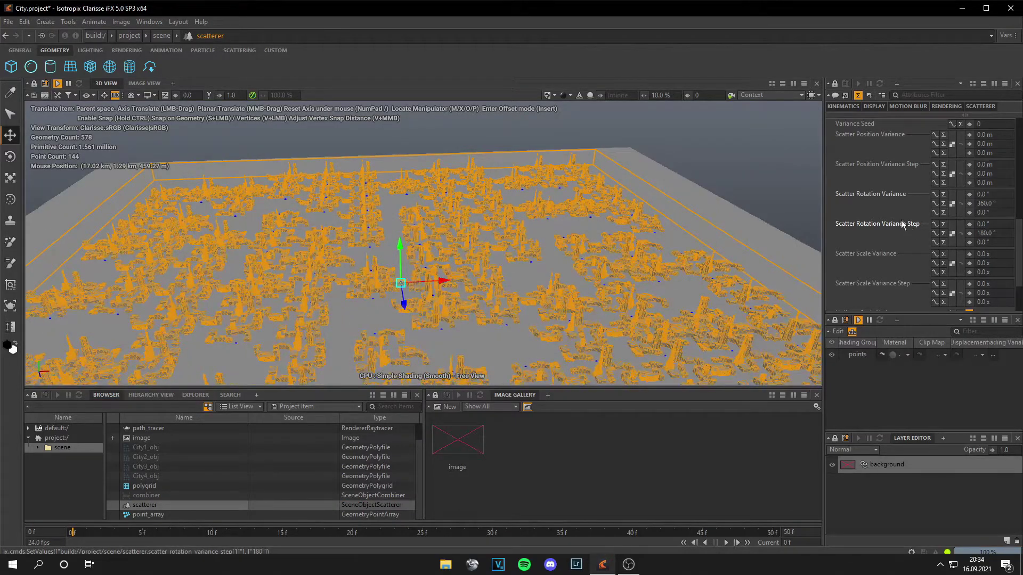
pyautogui.click(742, 165)
pyautogui.scroll(-1, 651, 213)
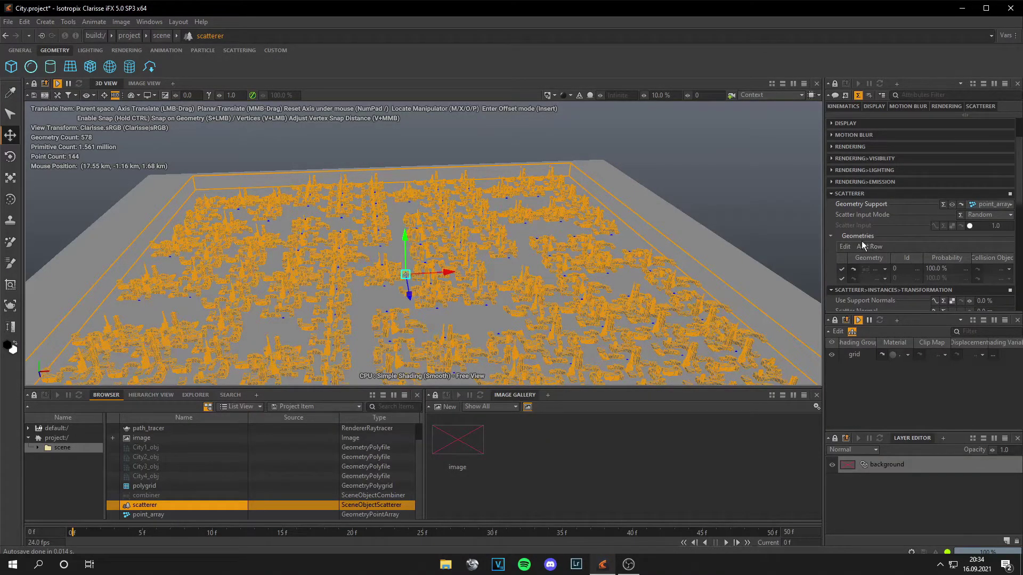
# Step: Try a 20% probability for the combiner in the scatterer's geometries, and undo the last actions
pyautogui.click(946, 268)
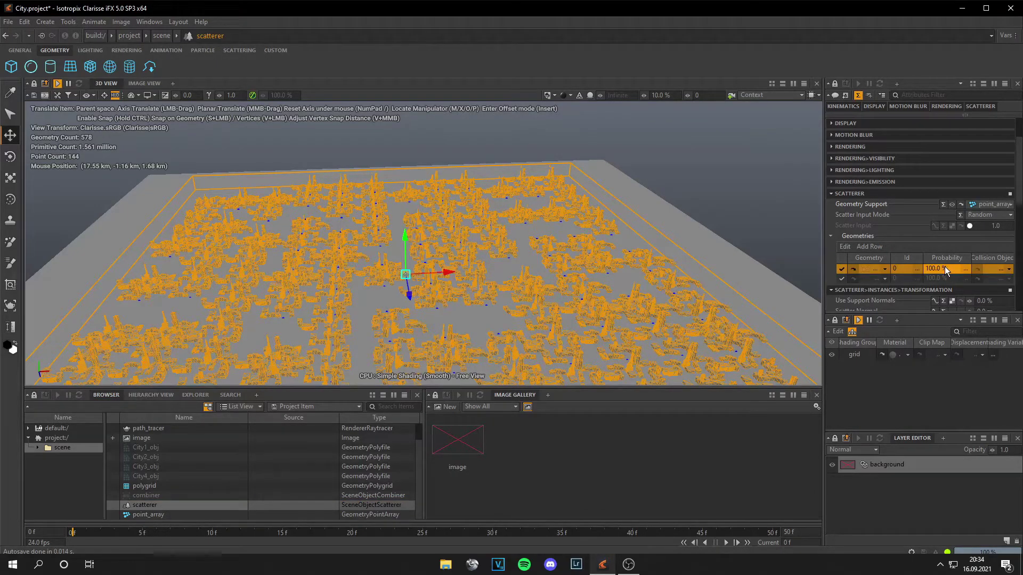
pyautogui.doubleClick(944, 269)
pyautogui.write('20')
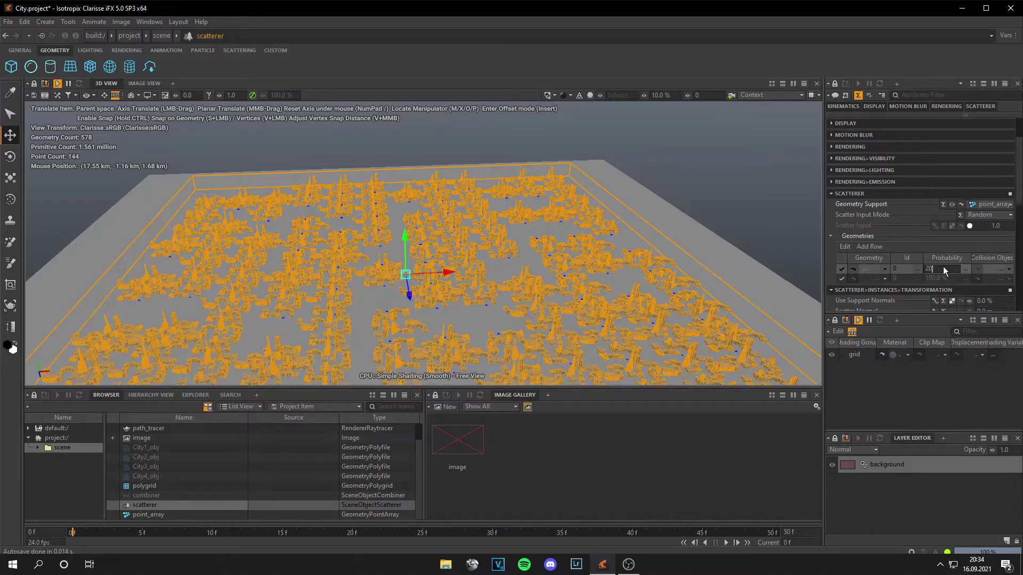
pyautogui.press('Return')
pyautogui.hotkey('ctrl', 'z')
pyautogui.hotkey('ctrl', 'z')
pyautogui.hotkey('ctrl', 'z')
pyautogui.hotkey('ctrl', 'z')
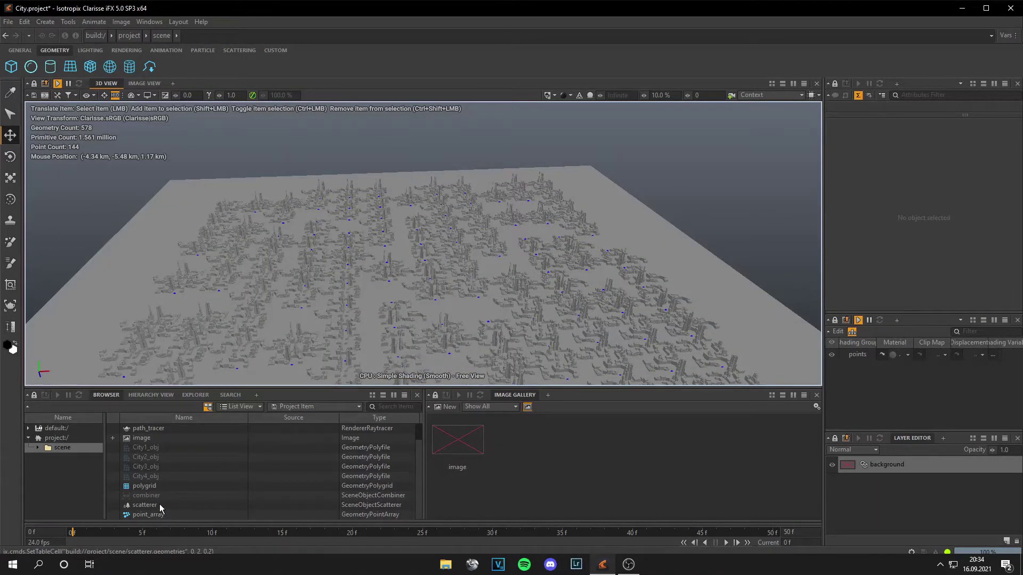
# Step: Set the combiner's probability in the scatterer's geometries to 100% and move in close to the city
pyautogui.click(154, 504)
pyautogui.click(941, 232)
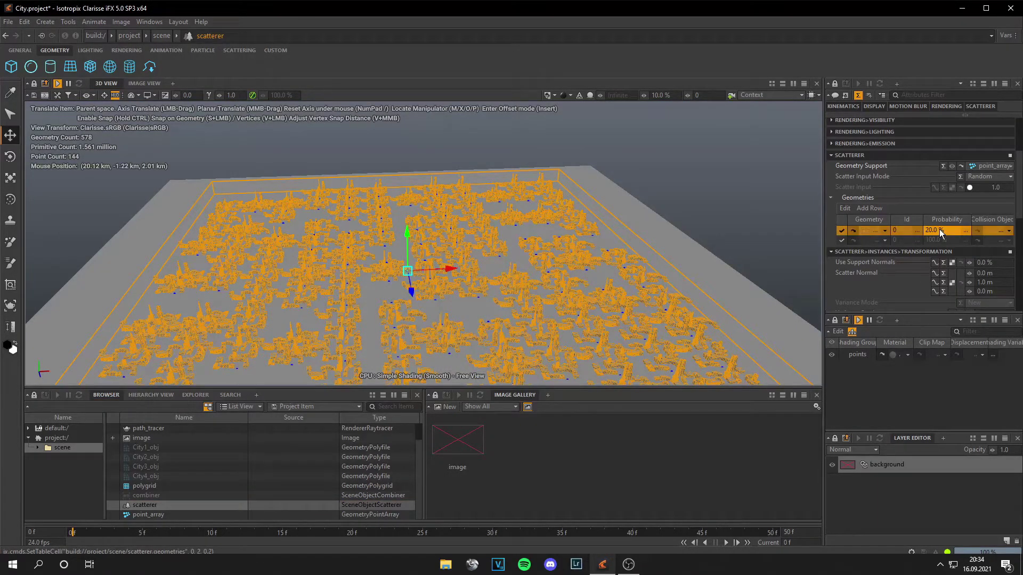
pyautogui.scroll(1, 940, 232)
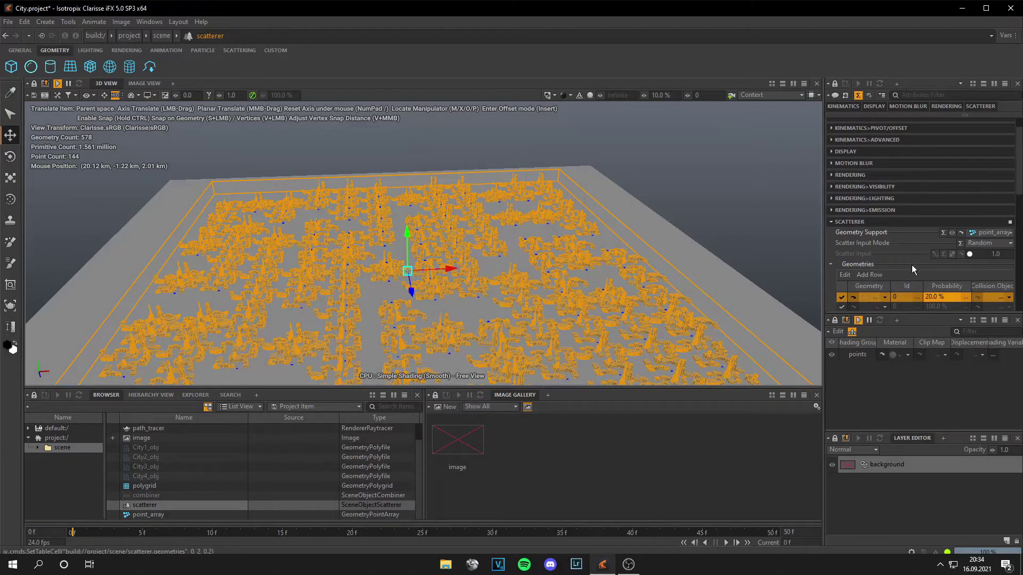
pyautogui.scroll(-1, 913, 267)
pyautogui.doubleClick(943, 229)
pyautogui.write('180')
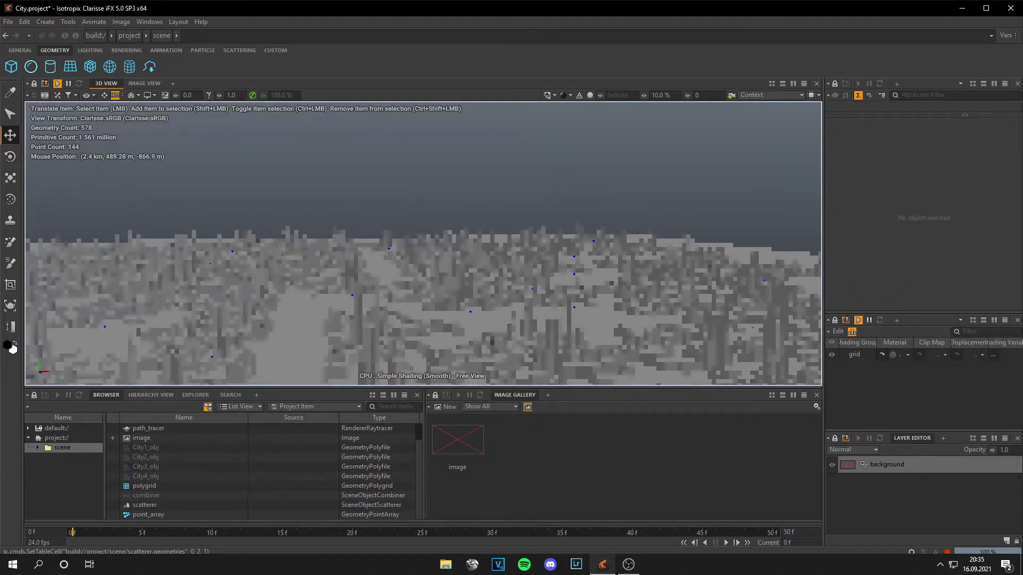
pyautogui.scroll(5, 493, 323)
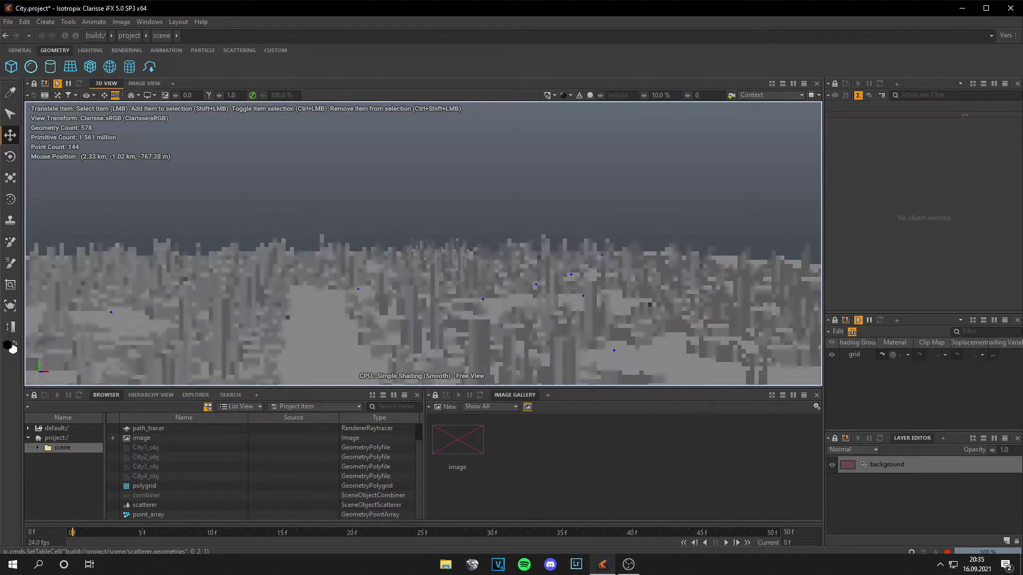
pyautogui.scroll(3, 532, 304)
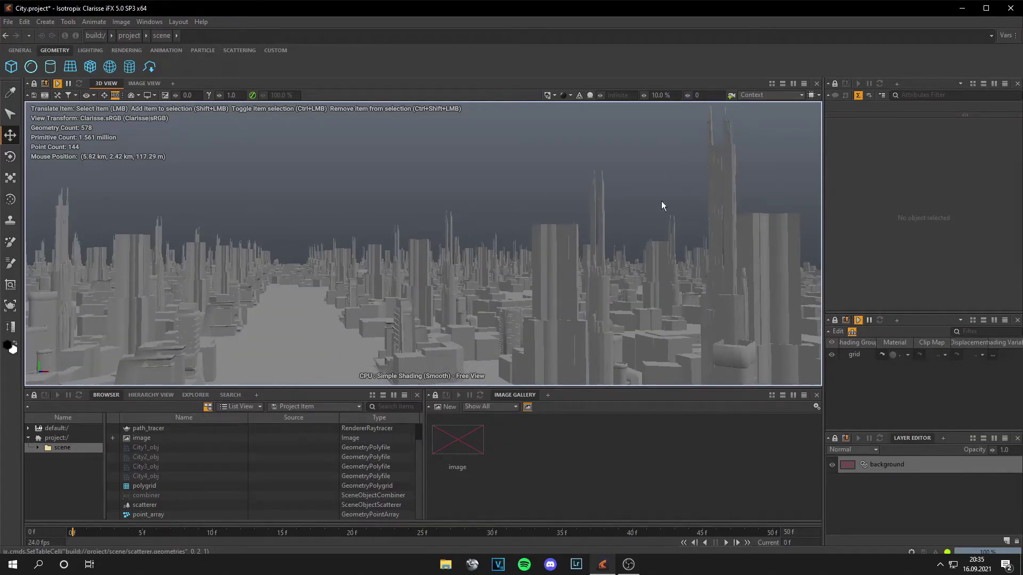
# Step: Add an image-based light to the scene using Mountain.hdr and delete the existing distant light
pyautogui.scroll(-8, 557, 212)
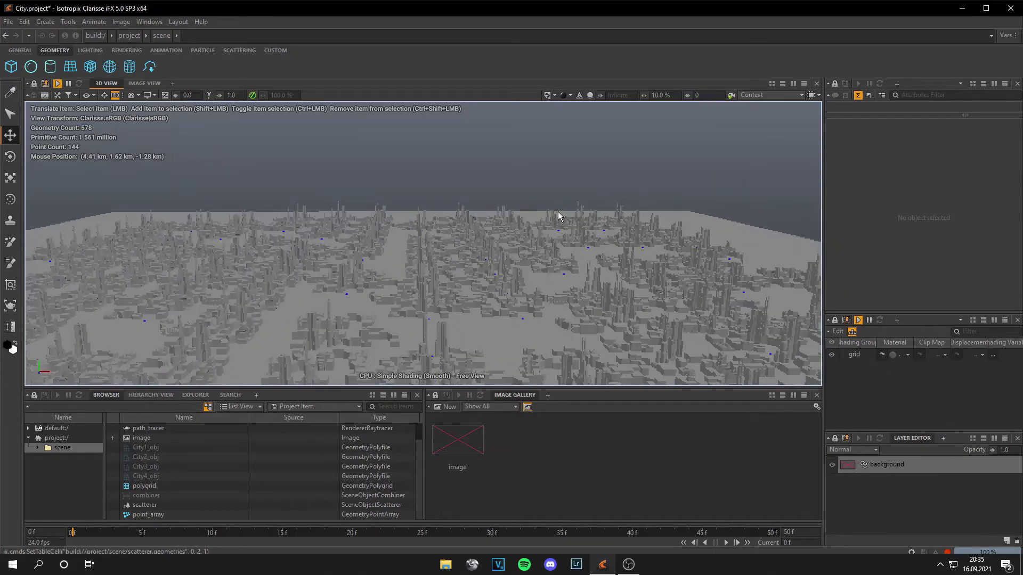
pyautogui.scroll(-6, 557, 217)
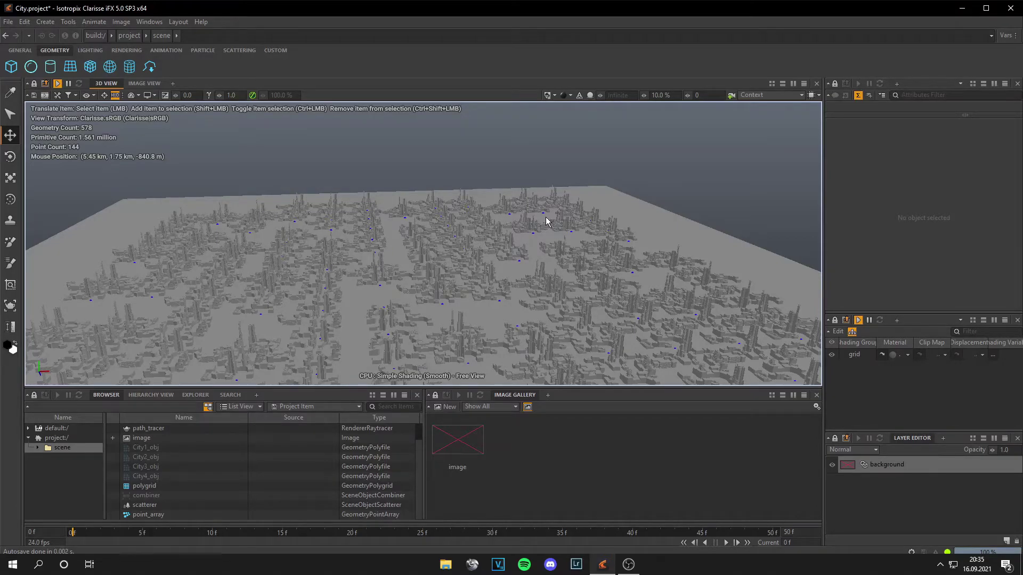
pyautogui.keyDown('alt'); pyautogui.moveTo(541, 220); pyautogui.dragTo(482, 200); pyautogui.keyUp('alt')
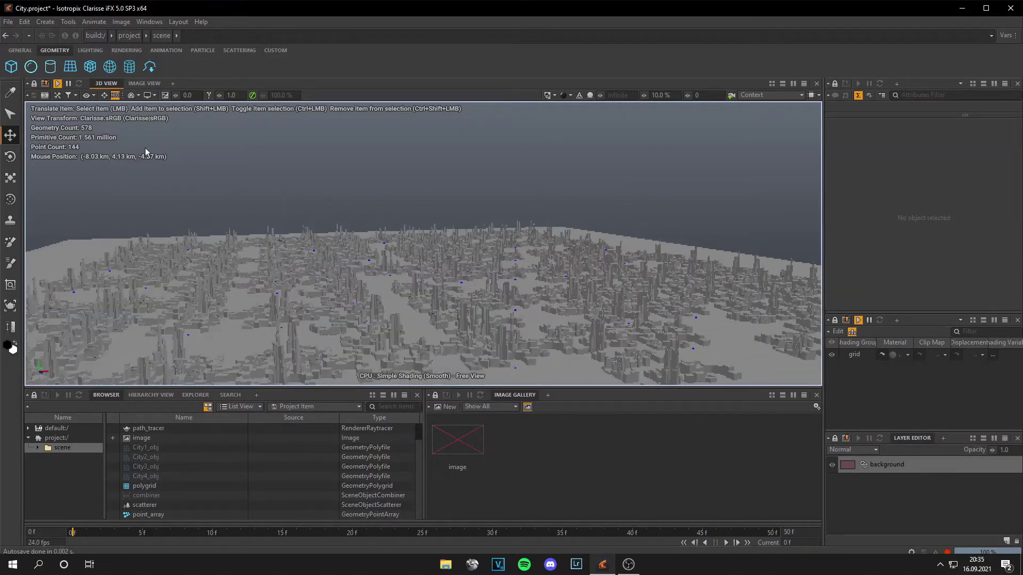
pyautogui.click(90, 50)
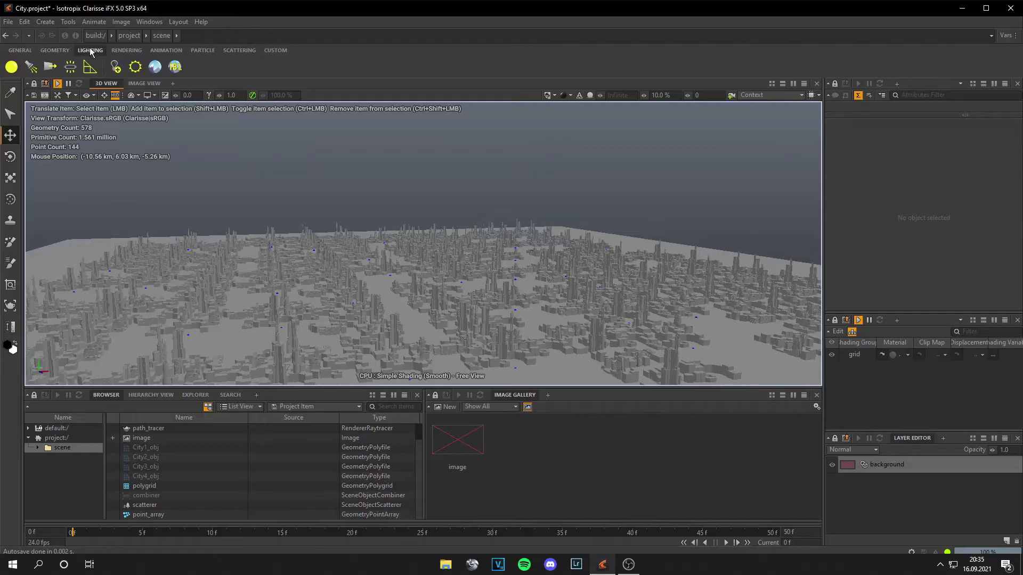
pyautogui.click(174, 68)
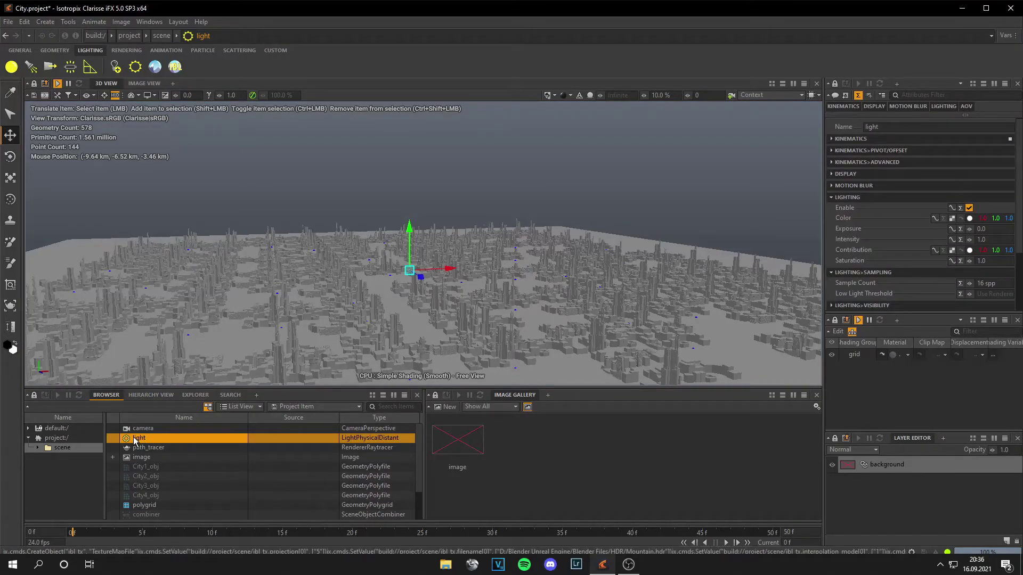
pyautogui.press('Delete')
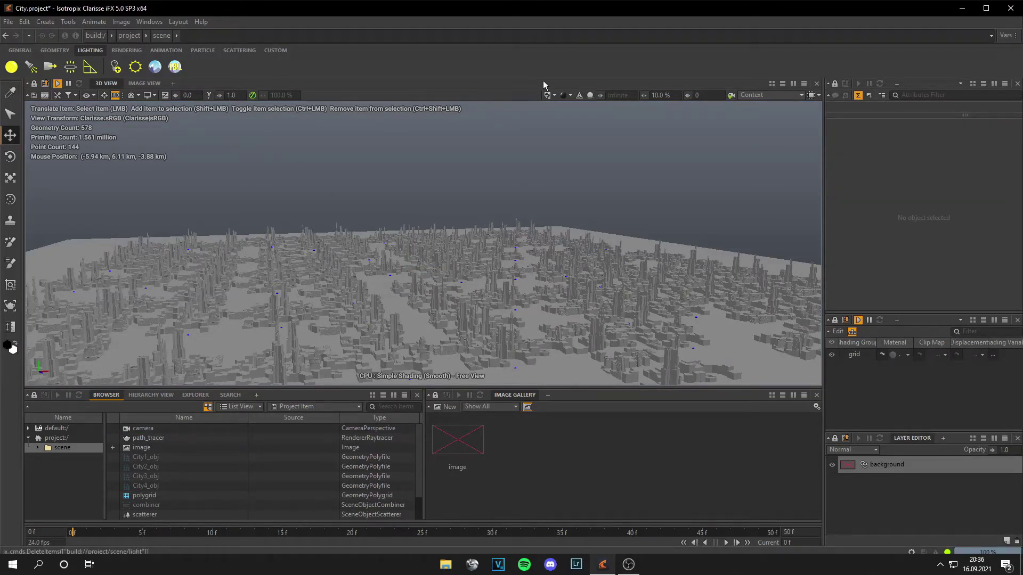
# Step: Try Previz shading in the 3D view, and set the shading mode to Progressive Rendering to view the lit city up close
pyautogui.click(569, 96)
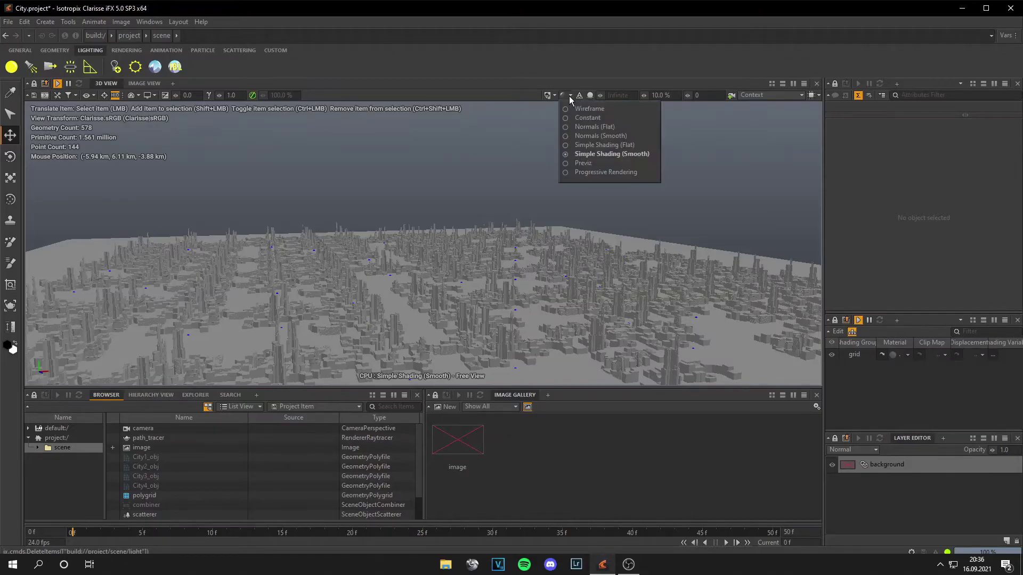
pyautogui.click(587, 163)
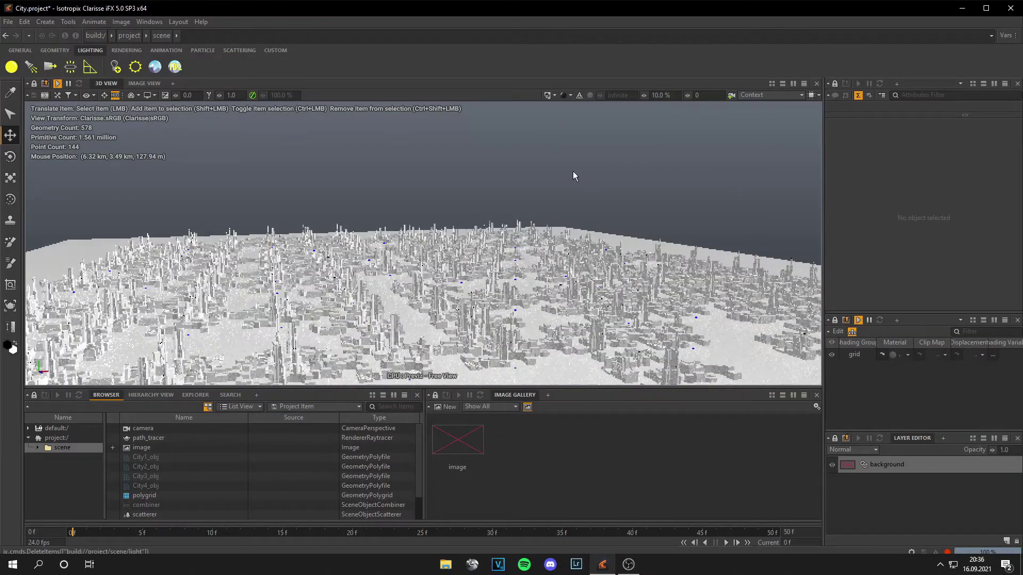
pyautogui.scroll(-4, 573, 171)
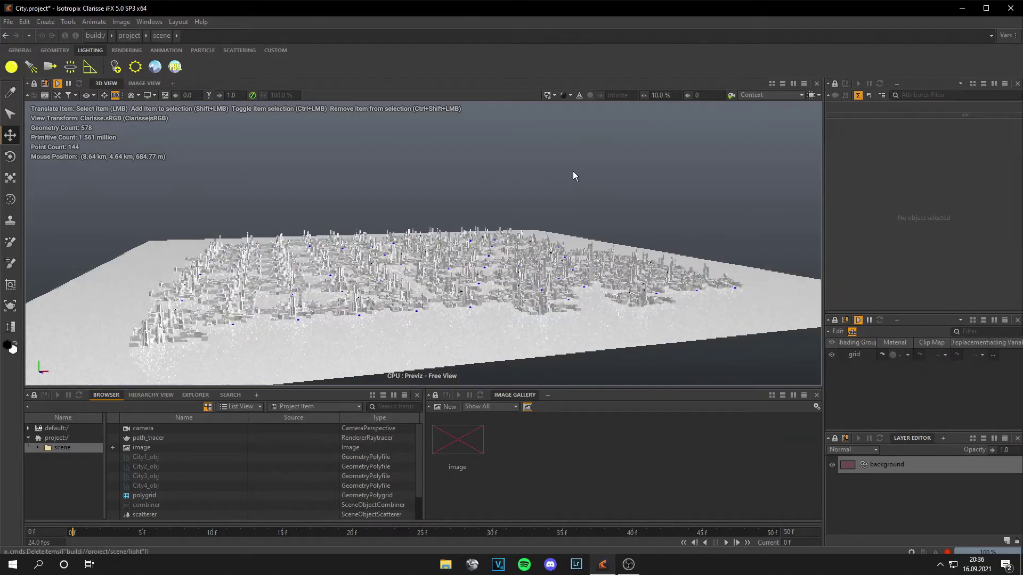
pyautogui.click(564, 96)
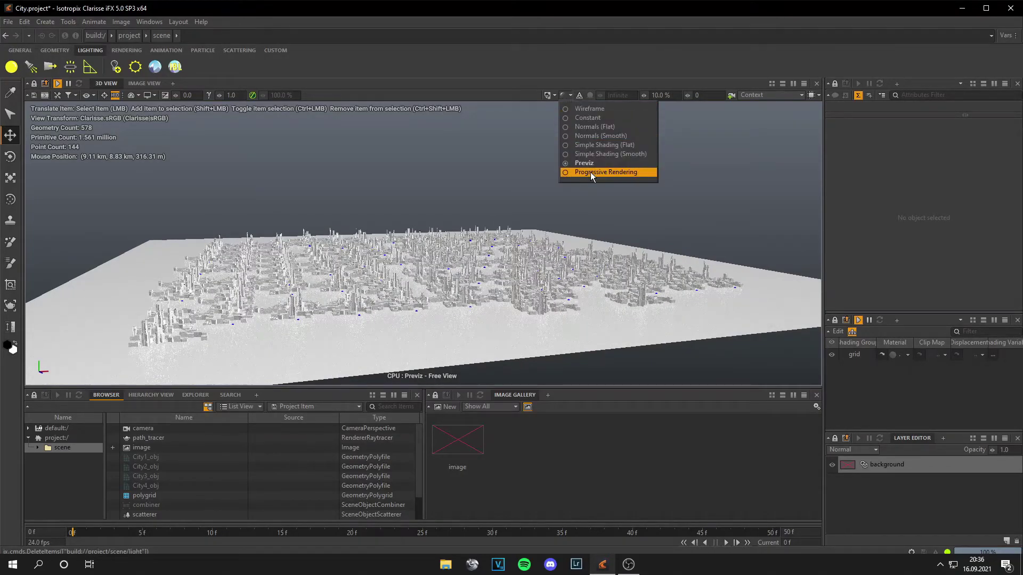
pyautogui.click(605, 172)
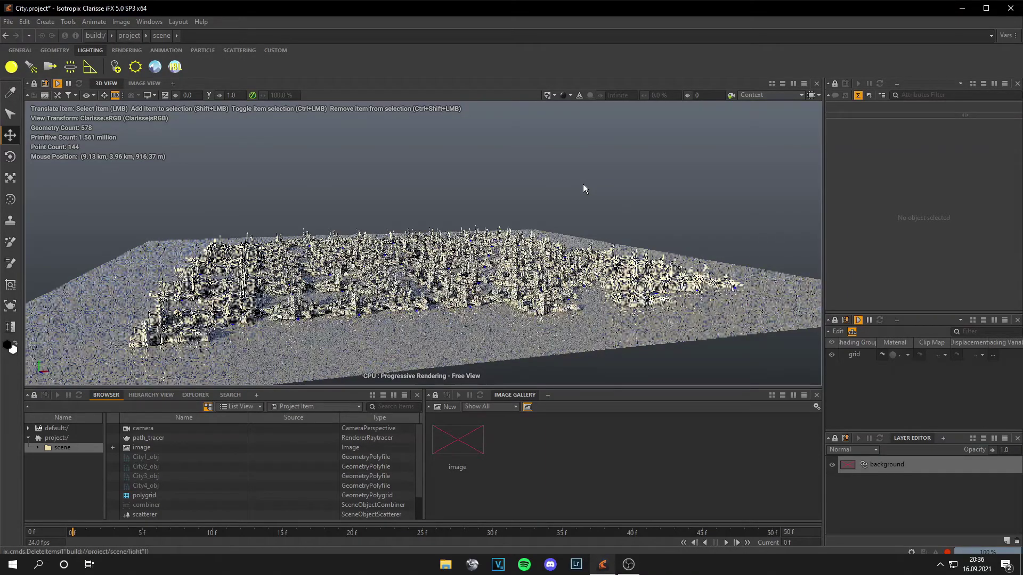
pyautogui.scroll(5, 496, 275)
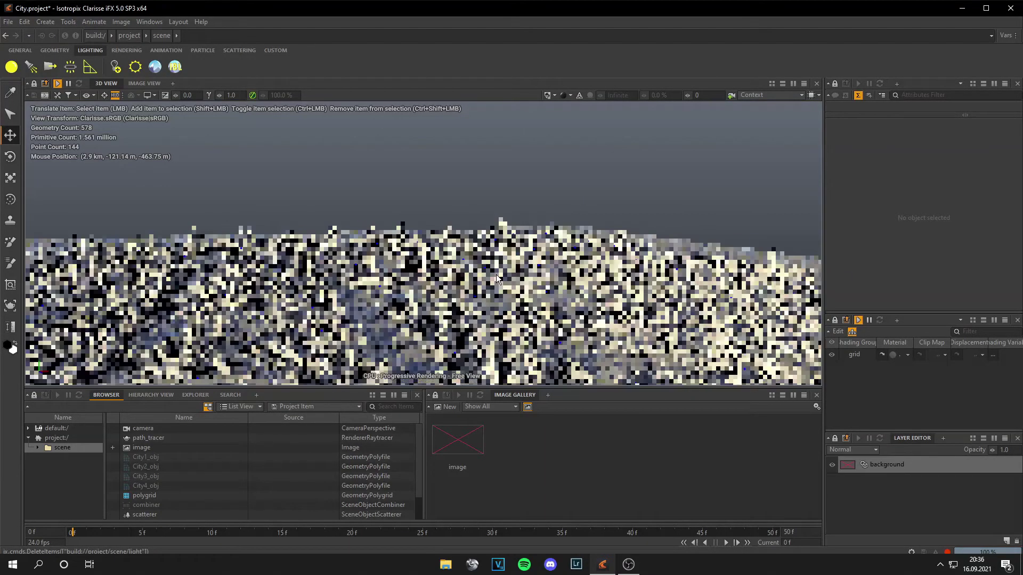
pyautogui.keyDown('alt'); pyautogui.moveTo(514, 297); pyautogui.dragTo(530, 305); pyautogui.keyUp('alt')
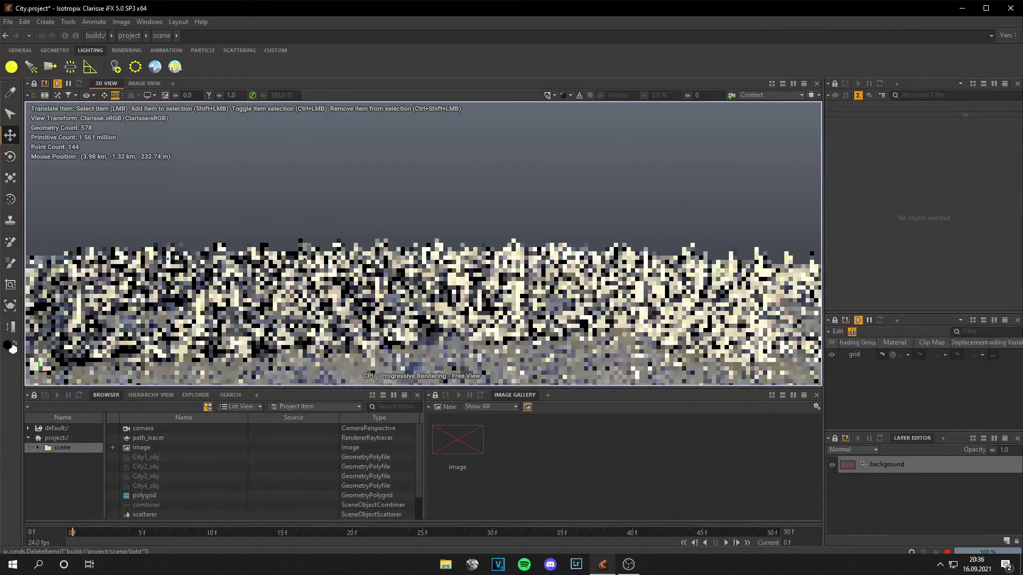